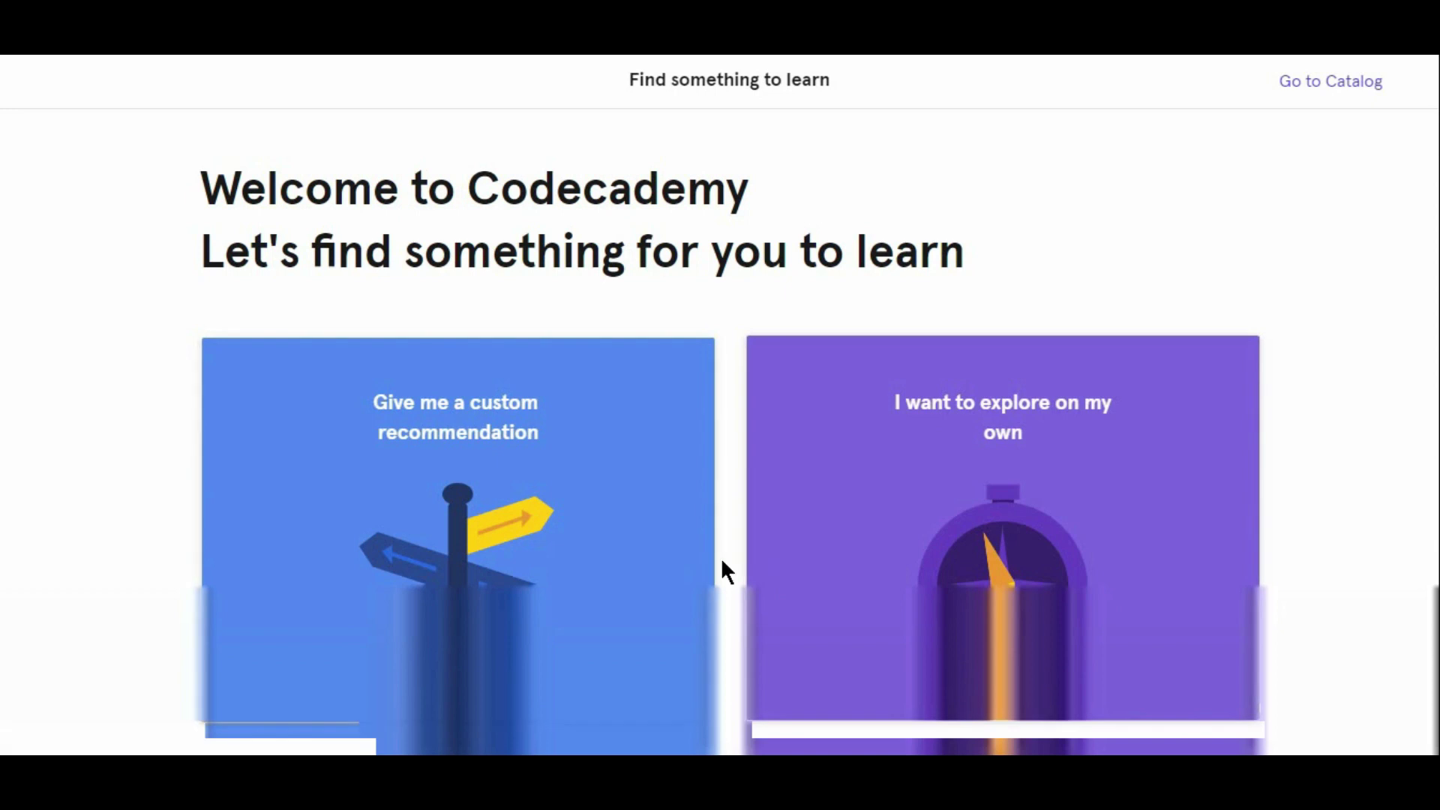
Explore Codecademy without recommendations and review the Learn JavaScript course's Introduction syllabus.
left_click(908, 539)
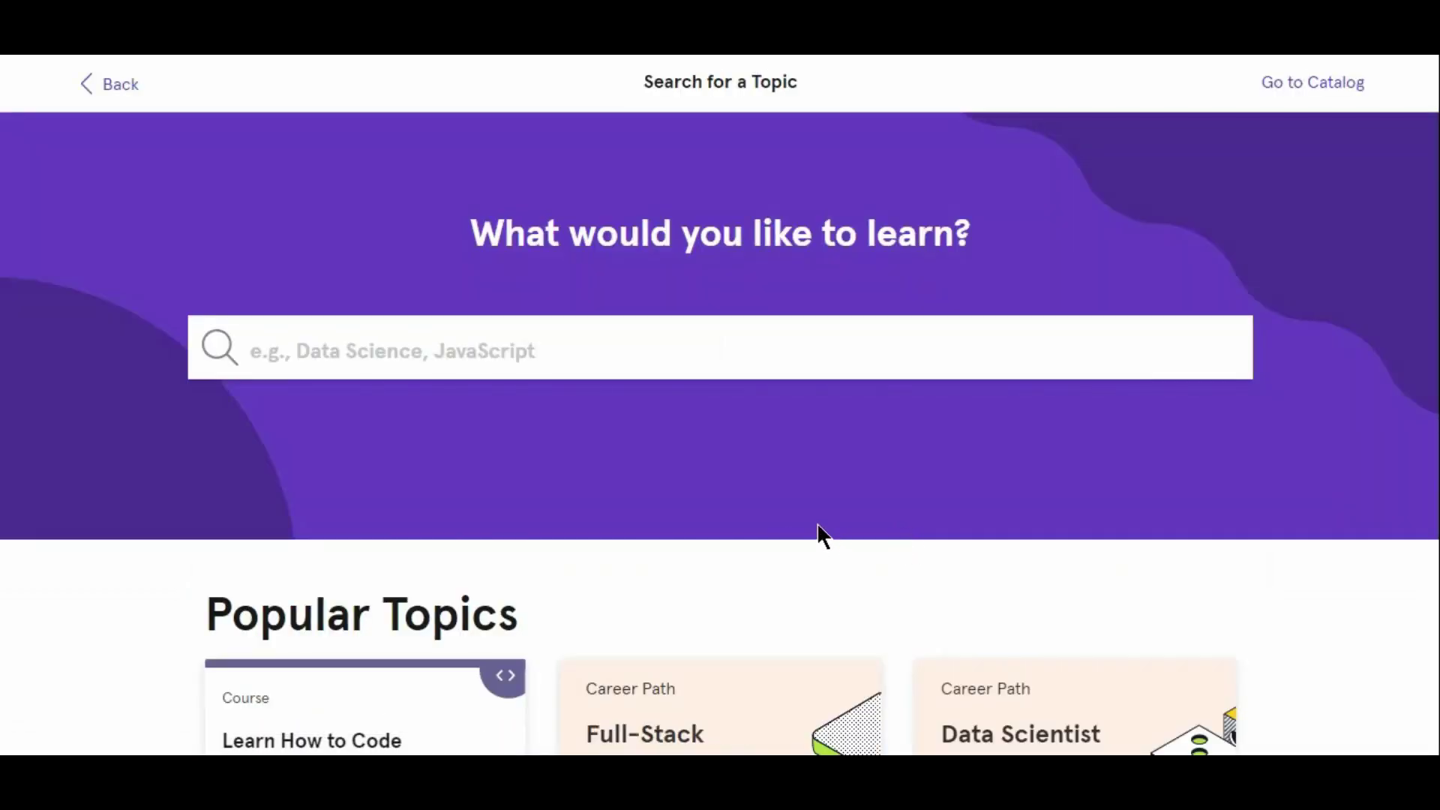
scroll(817, 522, "down", 1)
scroll(820, 533, "down", 1)
scroll(820, 533, "down", 1)
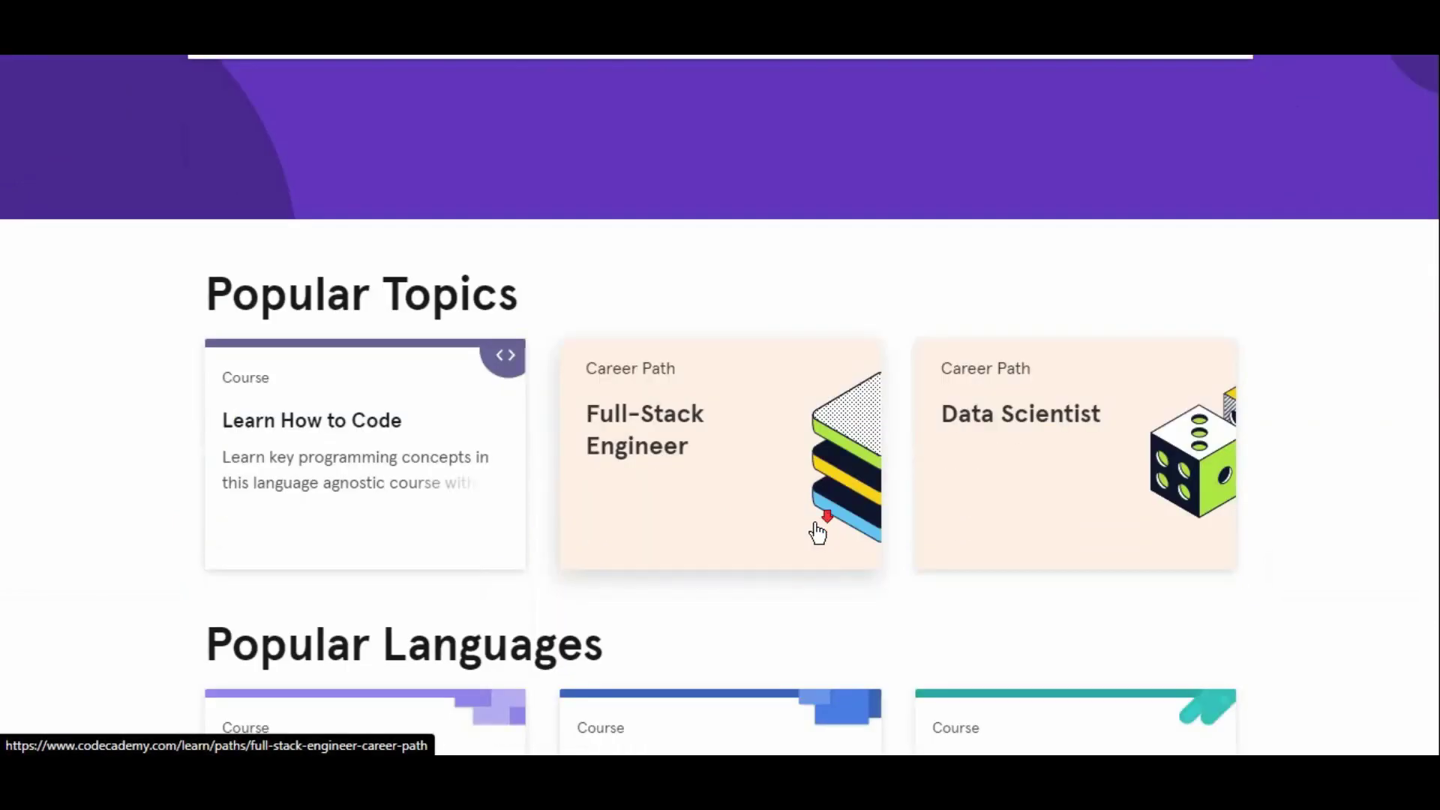
scroll(834, 525, "down", 1)
scroll(831, 524, "down", 1)
scroll(852, 518, "down", 1)
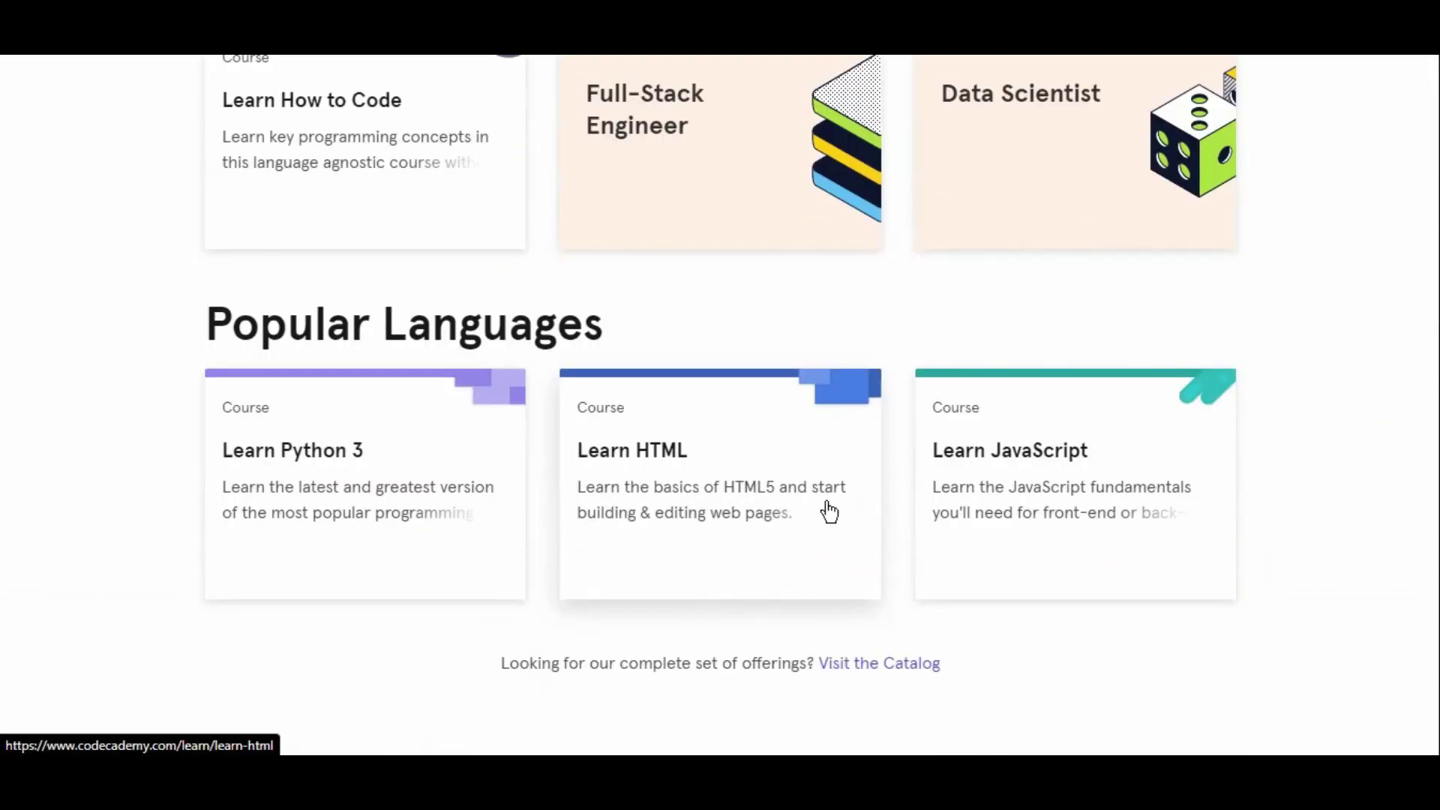
left_click(1040, 502)
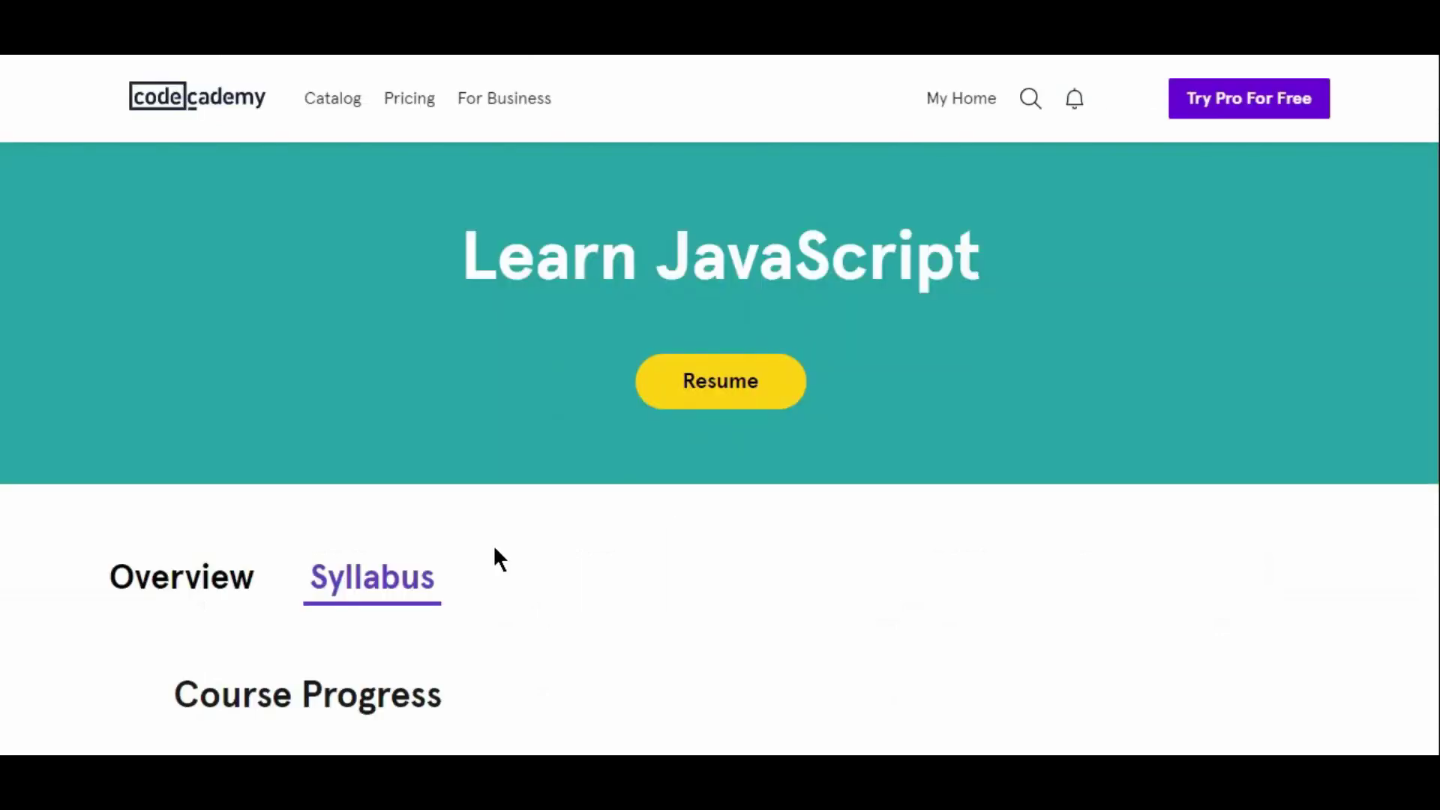
scroll(651, 529, "down", 2)
scroll(664, 513, "down", 1)
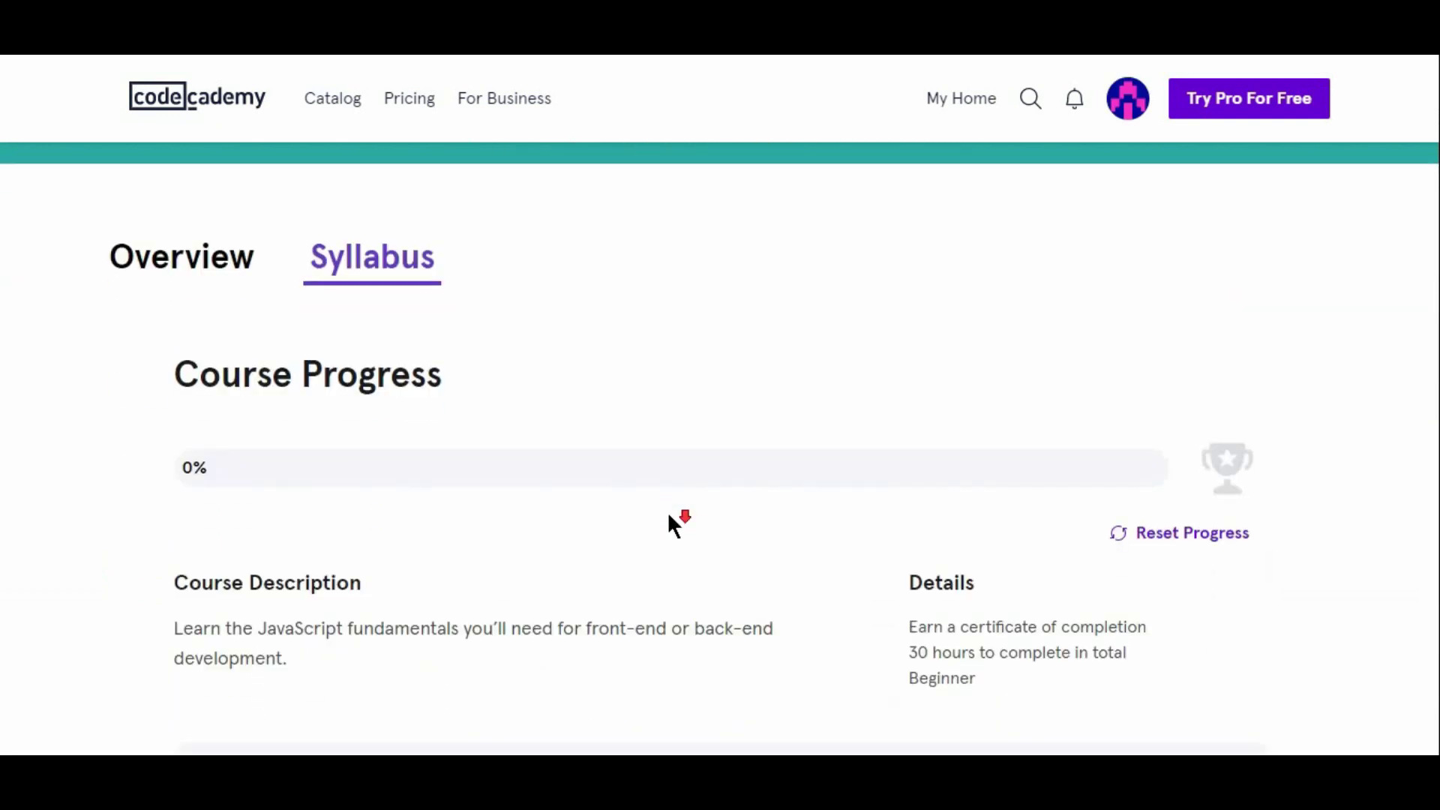
scroll(642, 517, "down", 1)
scroll(634, 521, "down", 2)
scroll(645, 522, "down", 1)
scroll(541, 463, "down", 1)
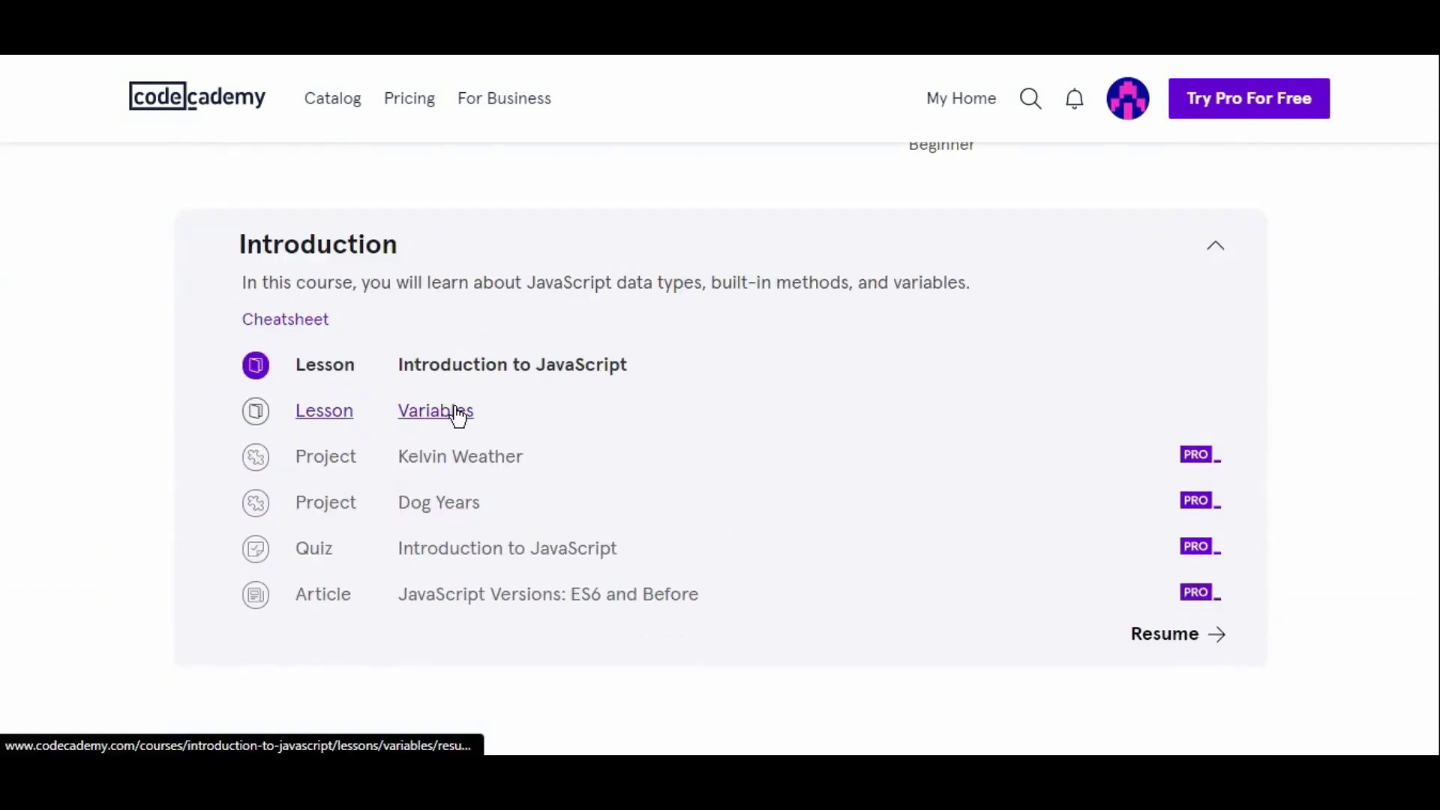
left_click(465, 375)
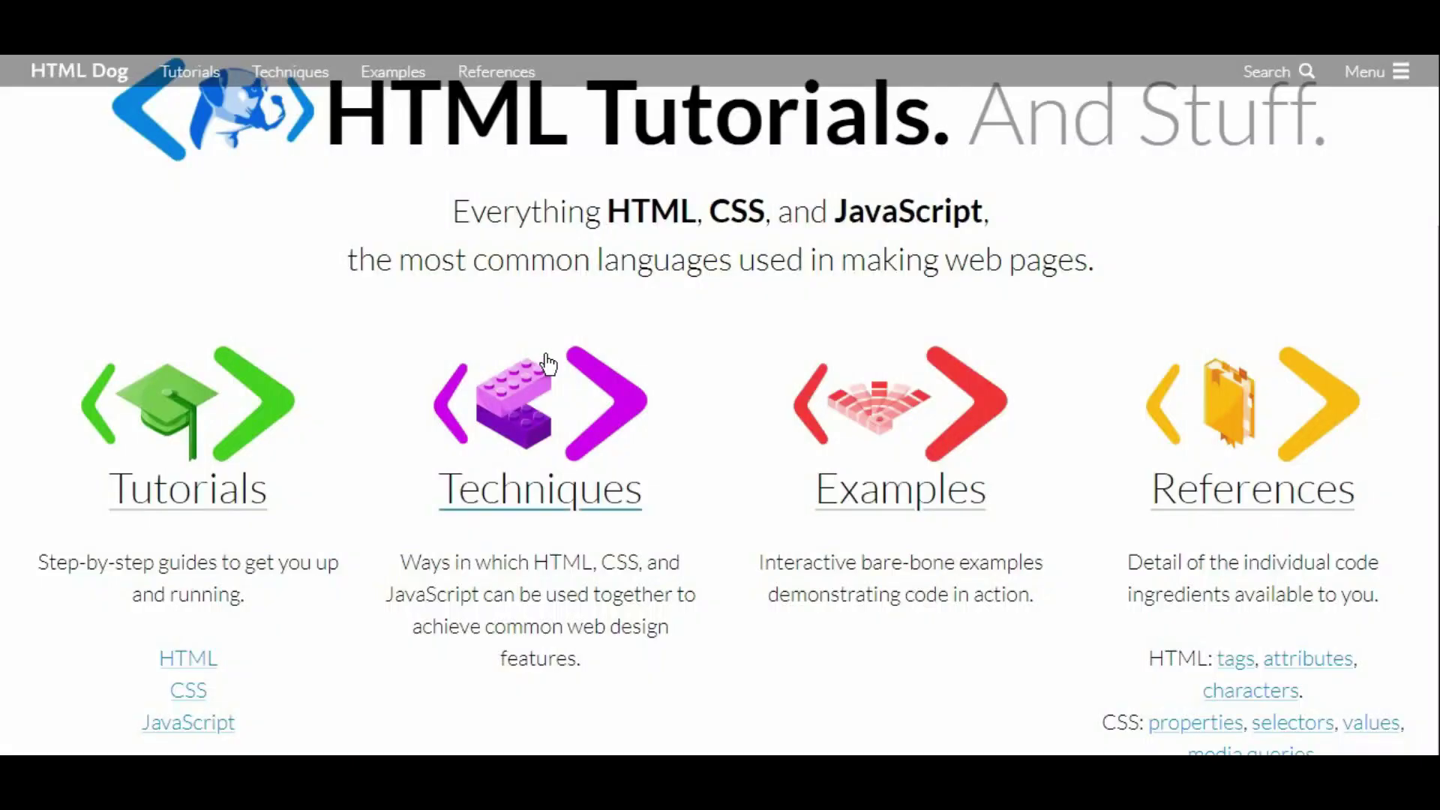
scroll(593, 319, "down", 2)
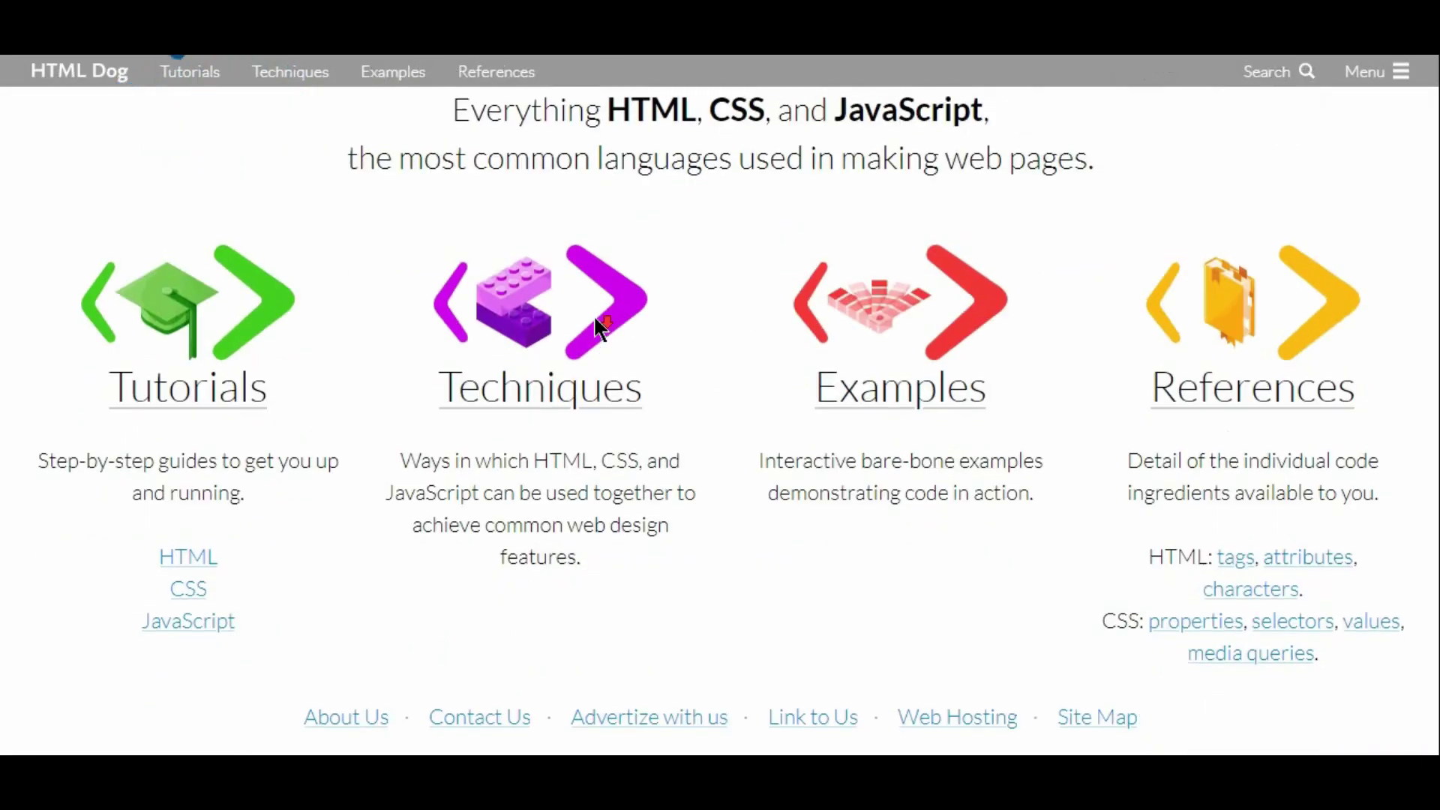
Go to HTML Dog's Tutorials overview of nine tutorials, then to HTML Tutorials.
left_click(233, 382)
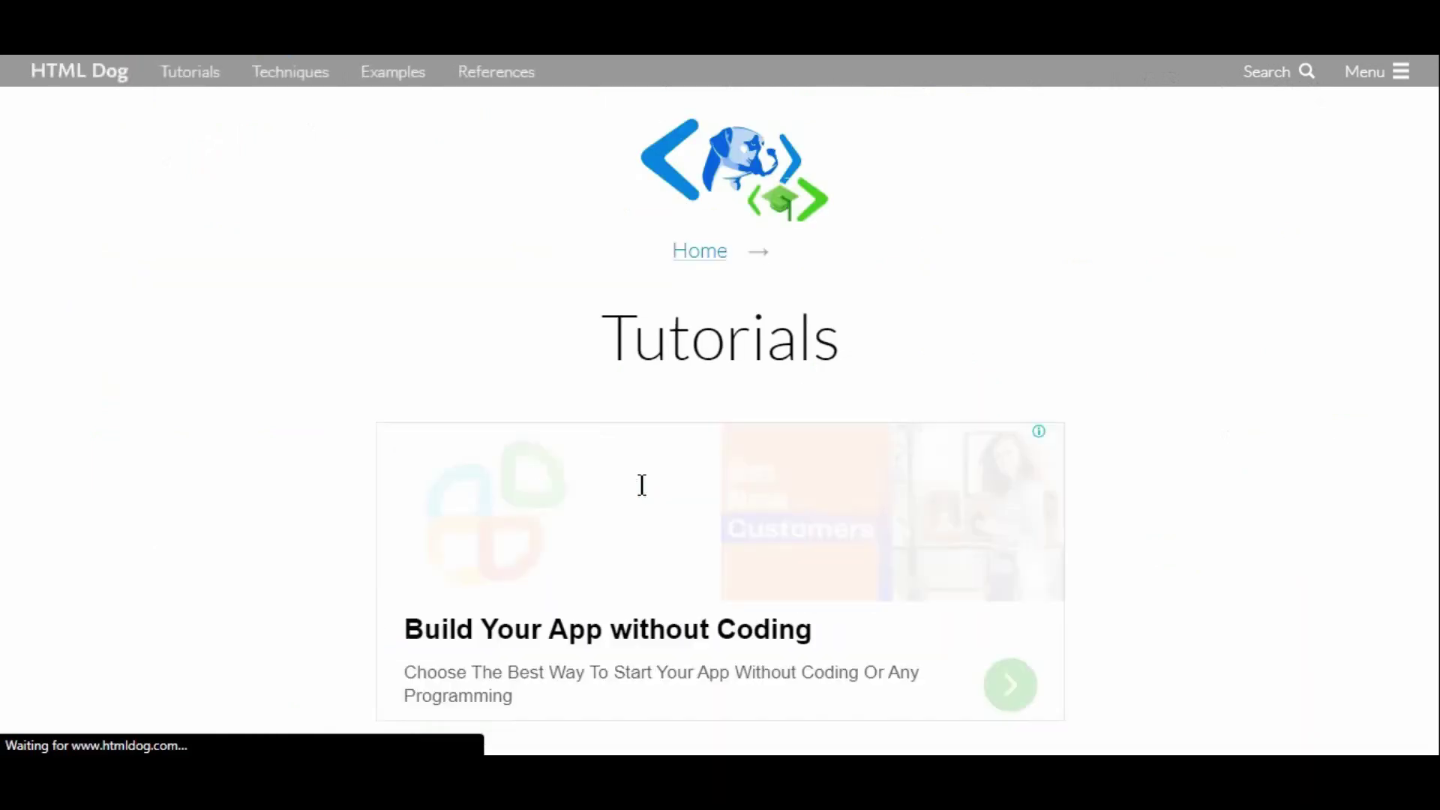
scroll(642, 486, "down", 1)
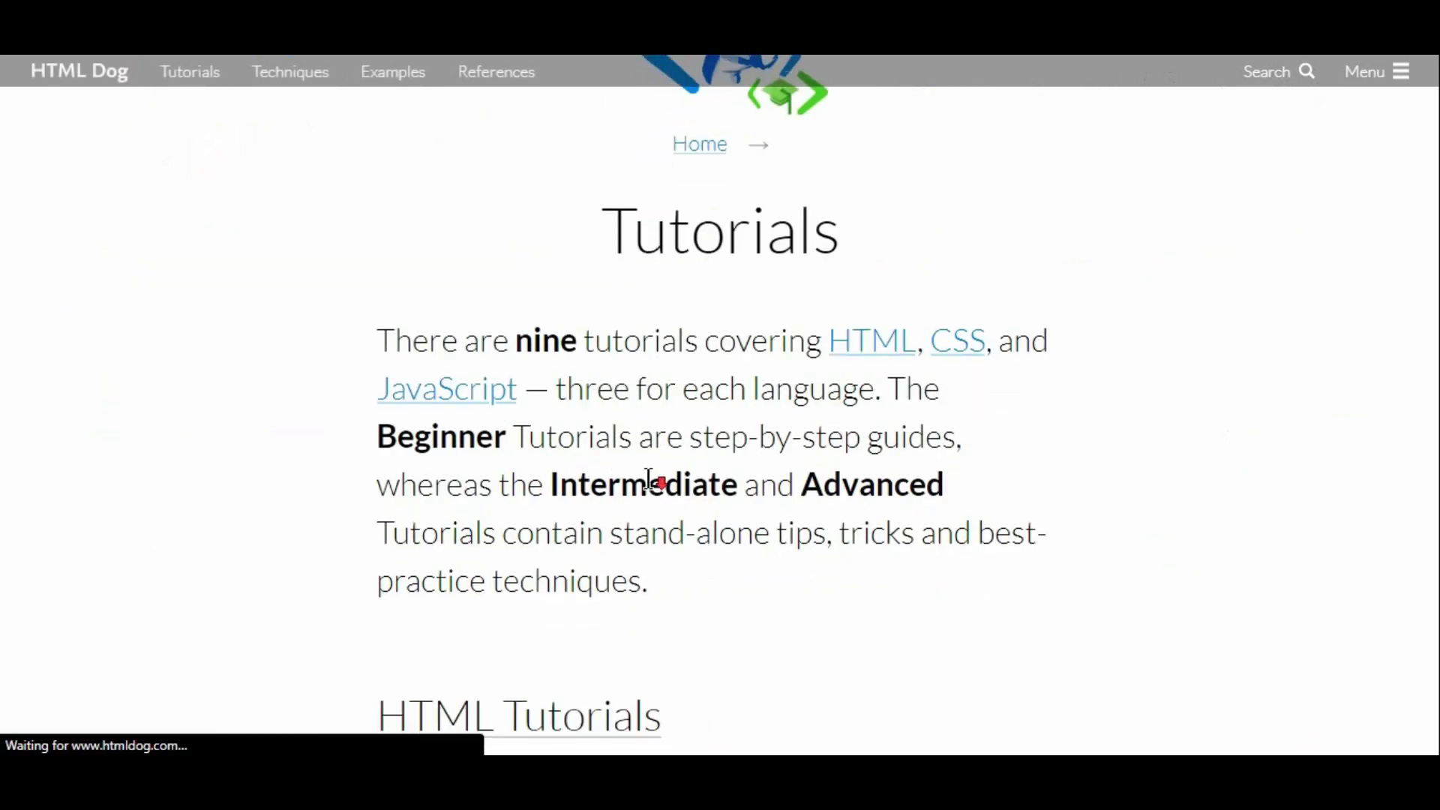
scroll(653, 476, "down", 1)
scroll(642, 473, "down", 2)
left_click(615, 414)
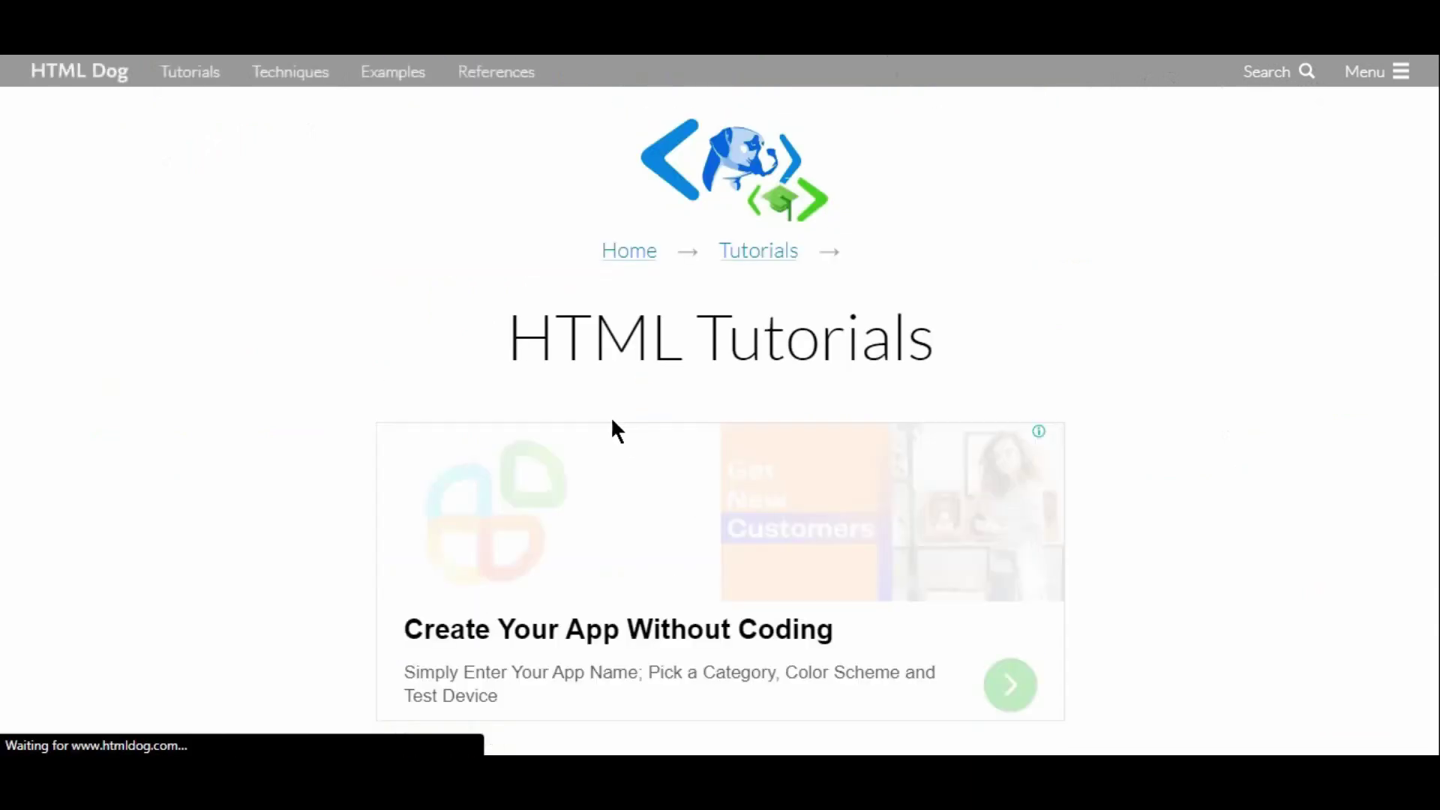
scroll(642, 426, "down", 3)
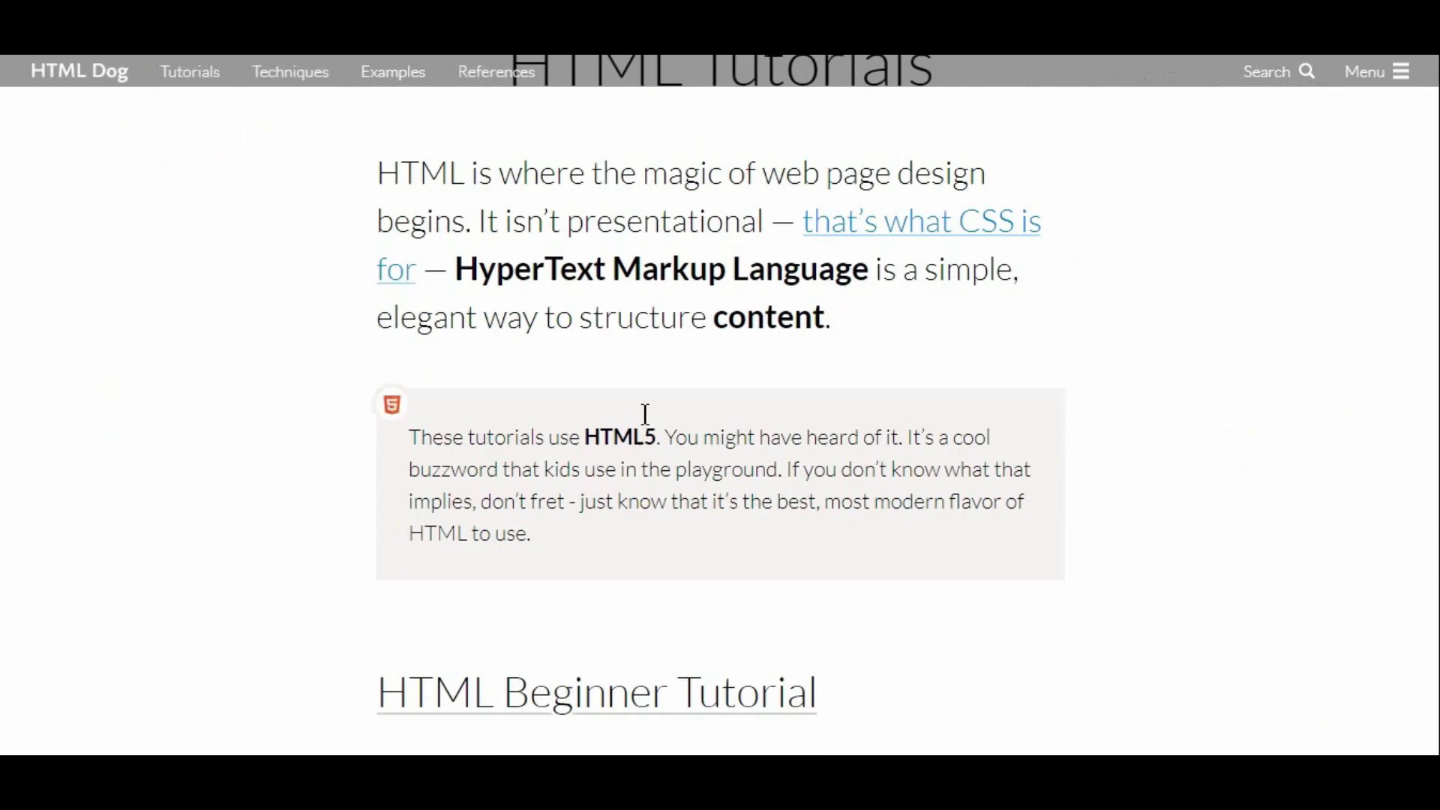
scroll(703, 405, "down", 2)
scroll(684, 411, "down", 1)
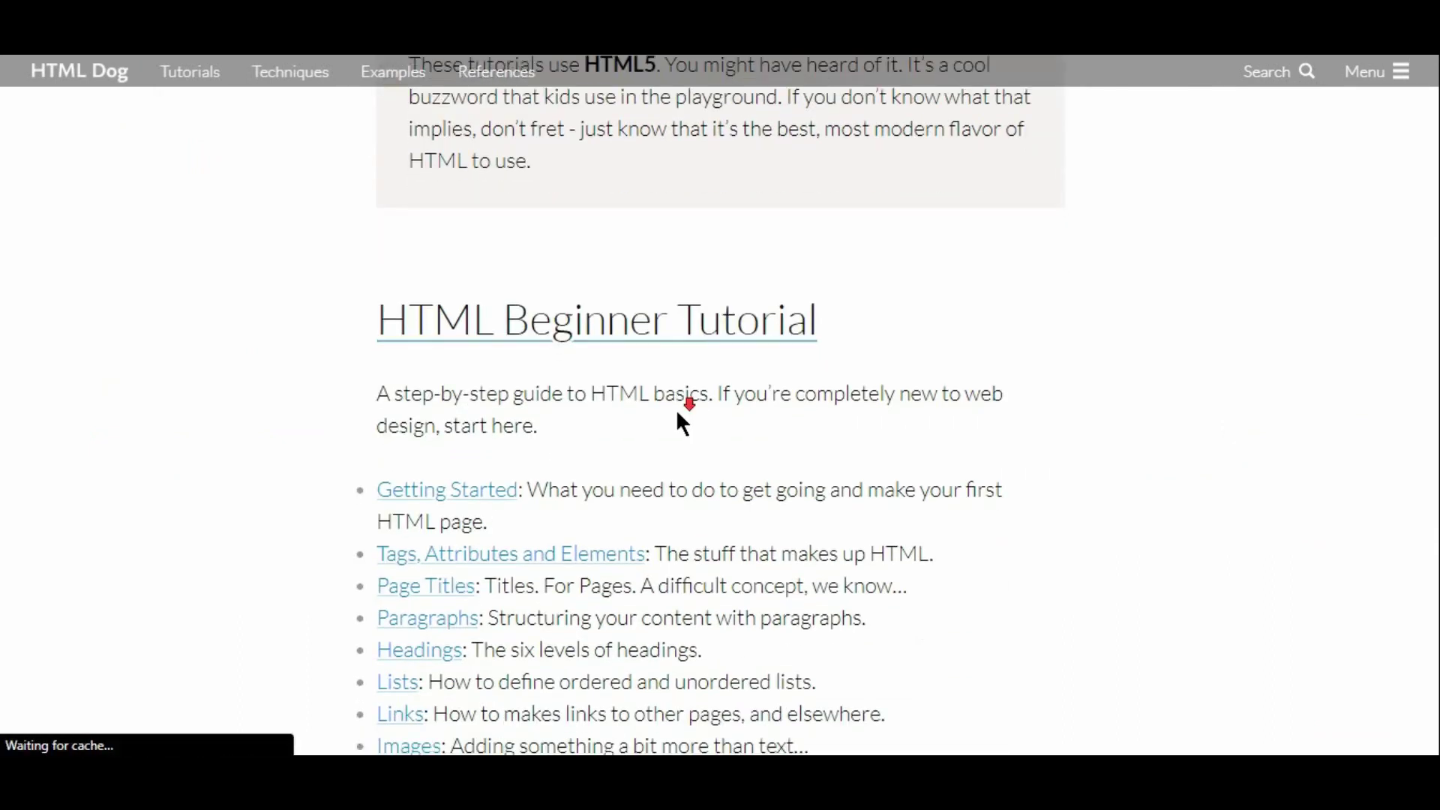
scroll(653, 405, "down", 1)
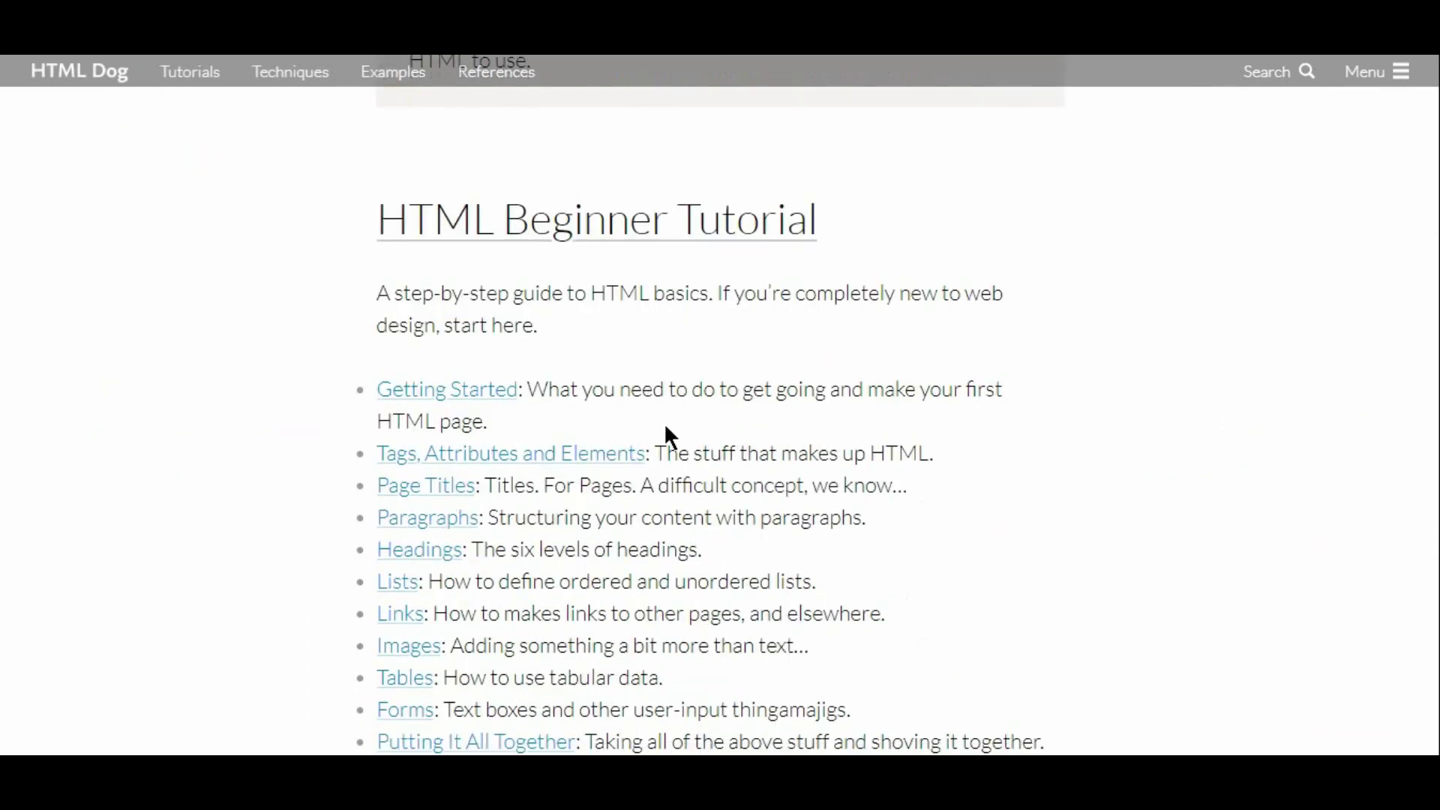
scroll(664, 423, "down", 3)
scroll(688, 411, "down", 1)
scroll(672, 414, "down", 2)
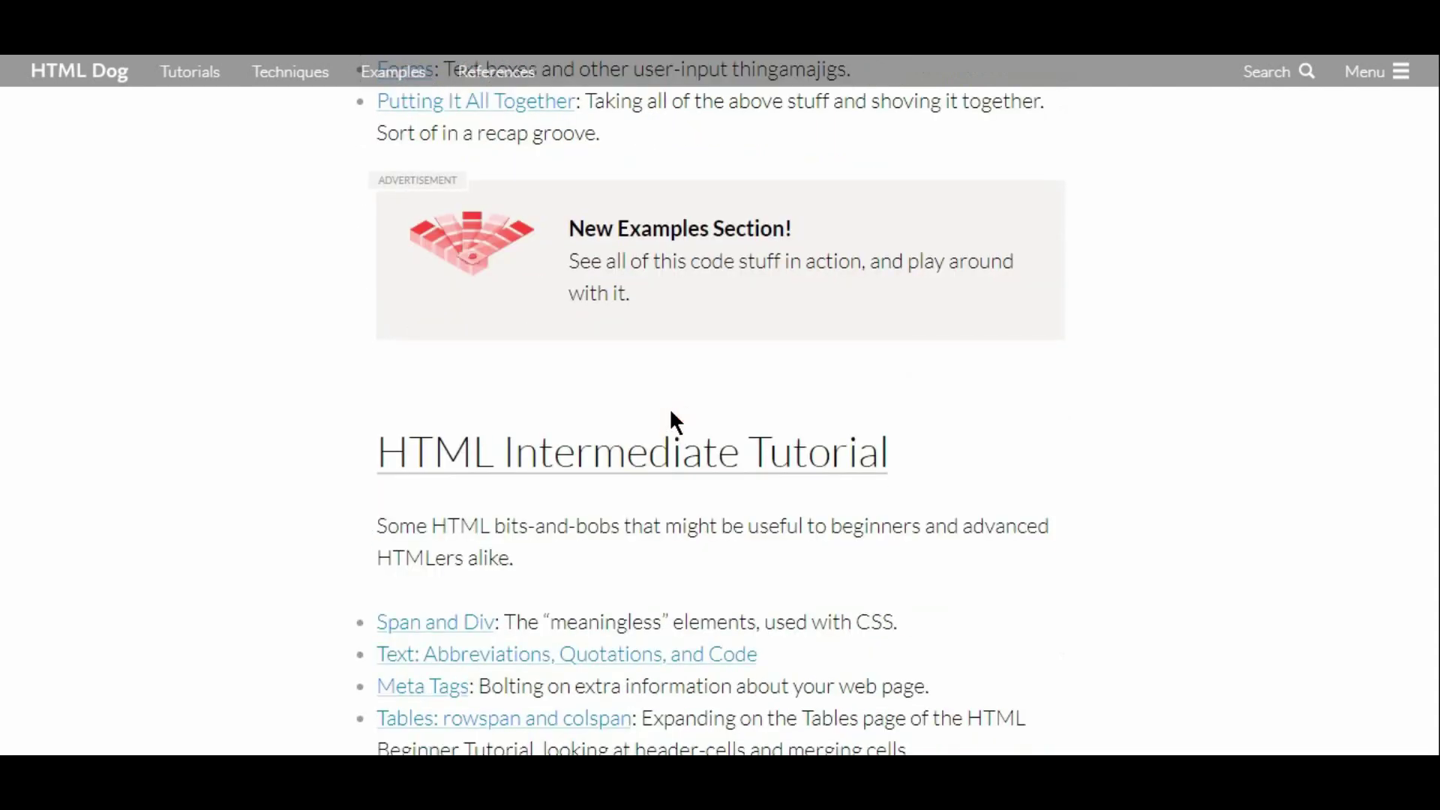
scroll(686, 405, "down", 2)
scroll(676, 405, "down", 1)
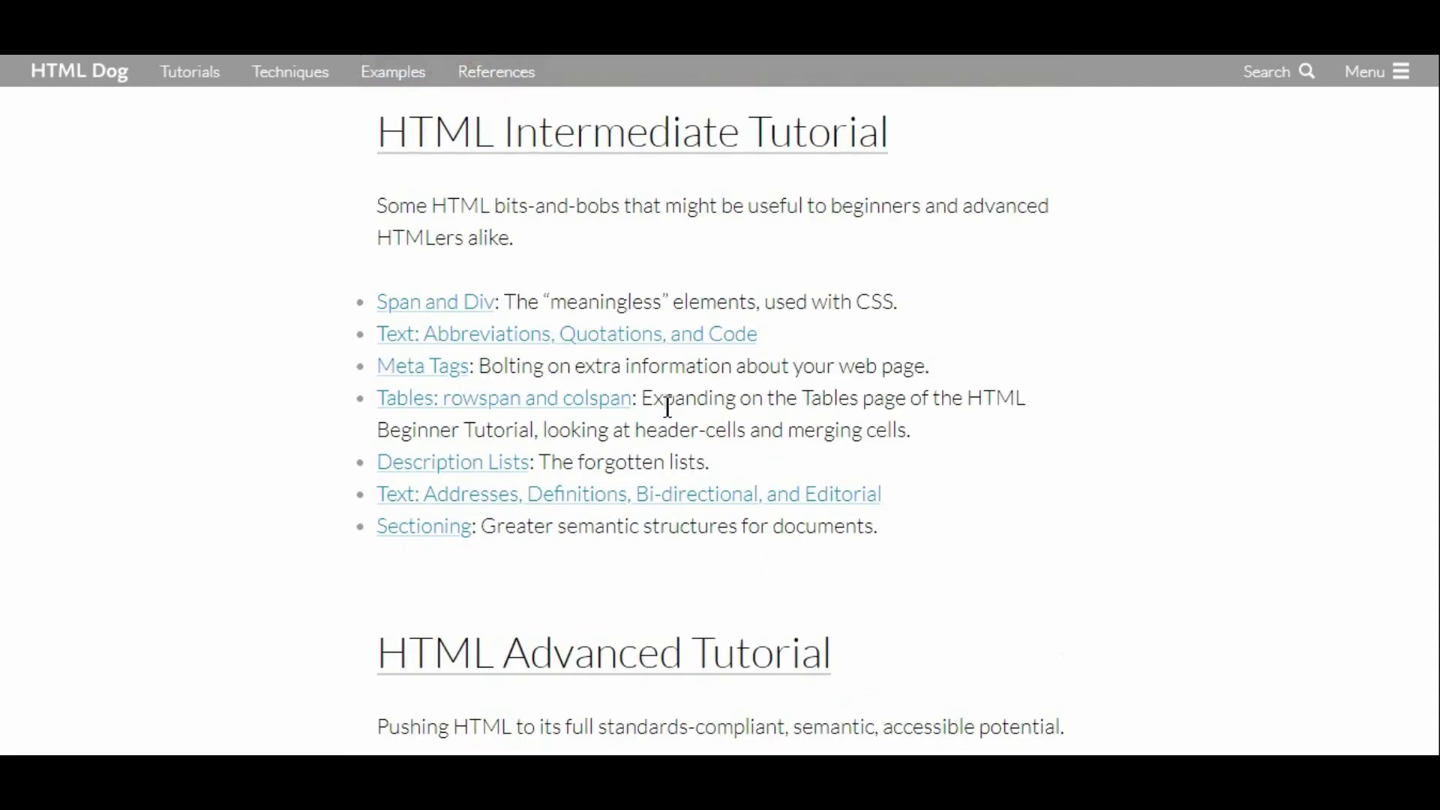
scroll(668, 407, "down", 1)
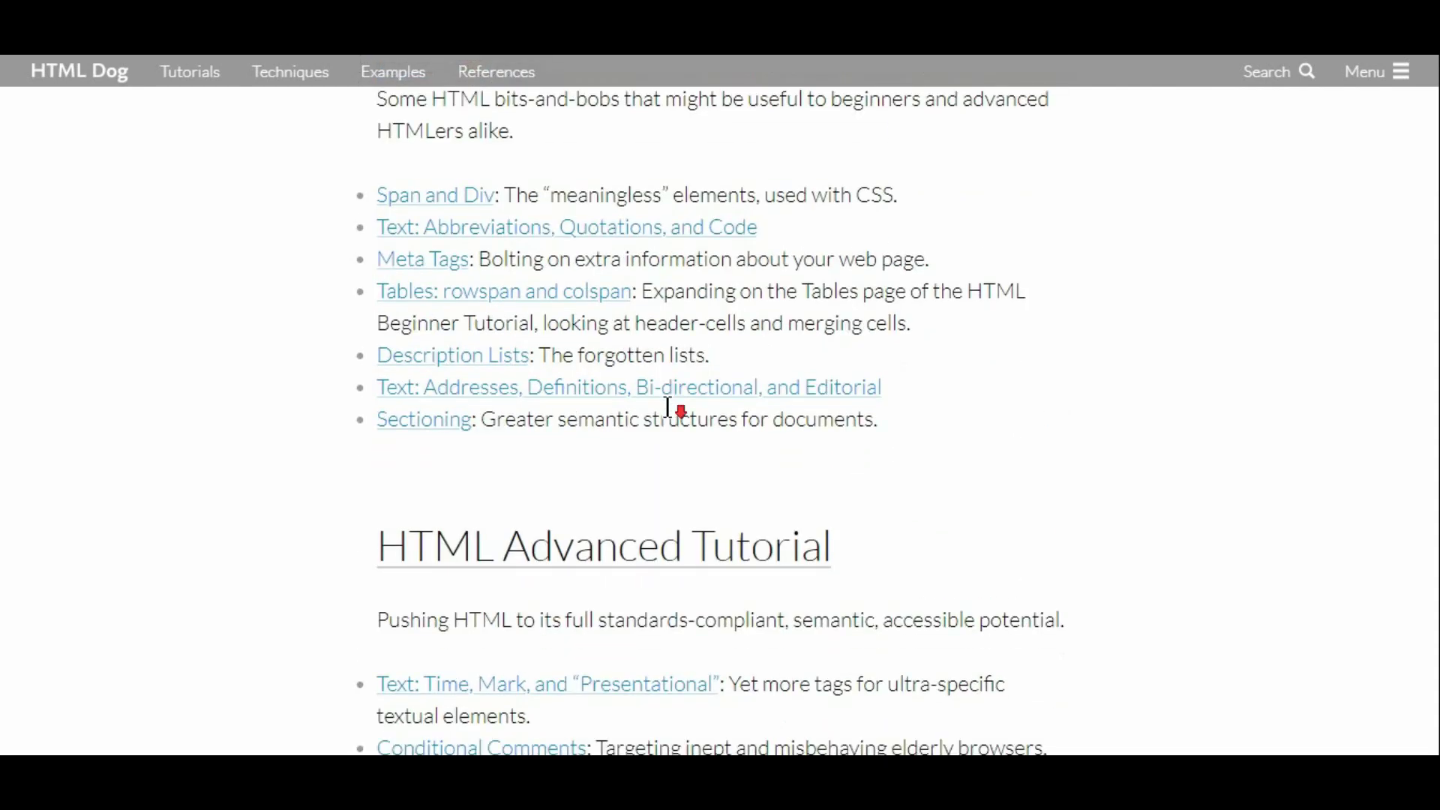
scroll(678, 408, "down", 1)
scroll(684, 378, "up", 2)
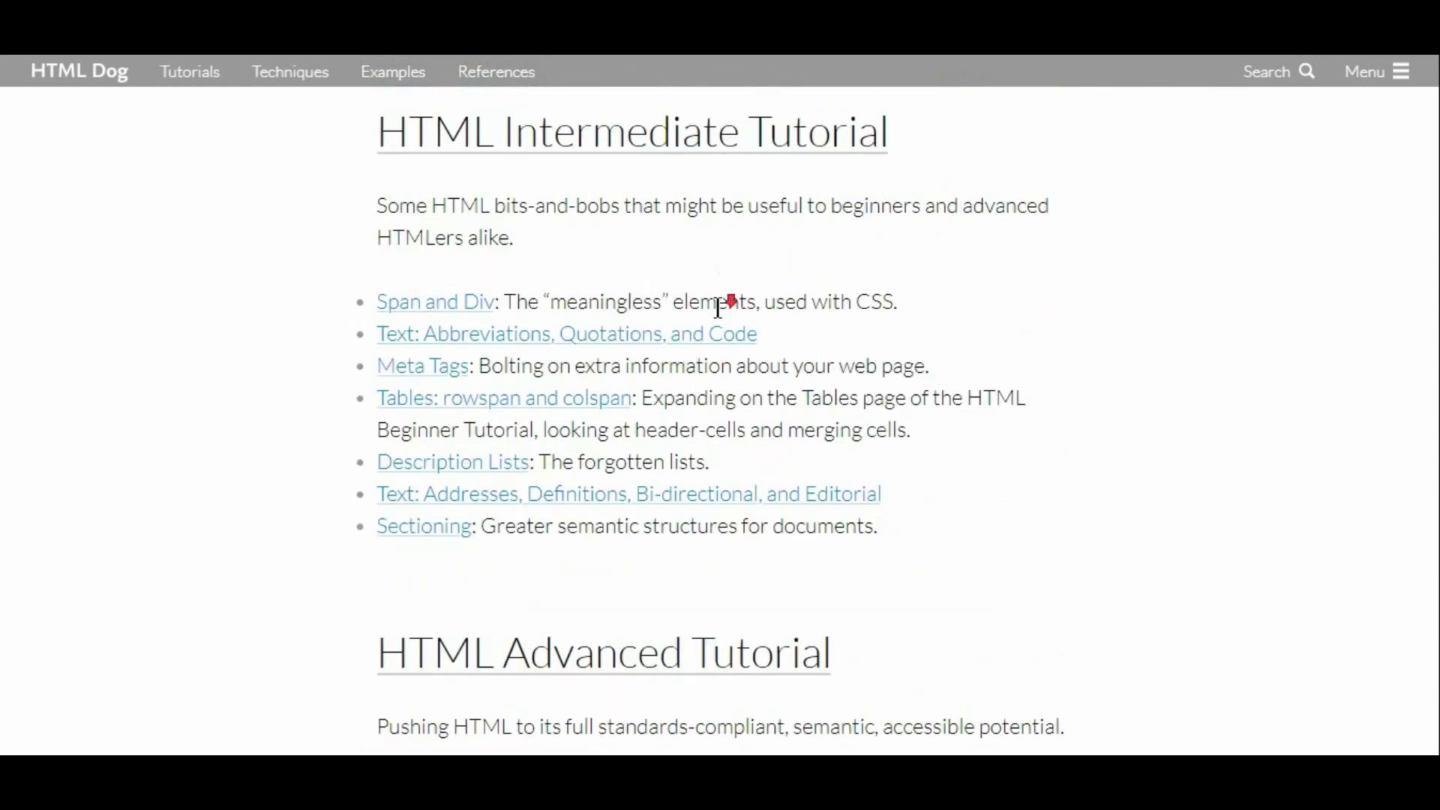
scroll(720, 314, "down", 1)
scroll(726, 336, "down", 1)
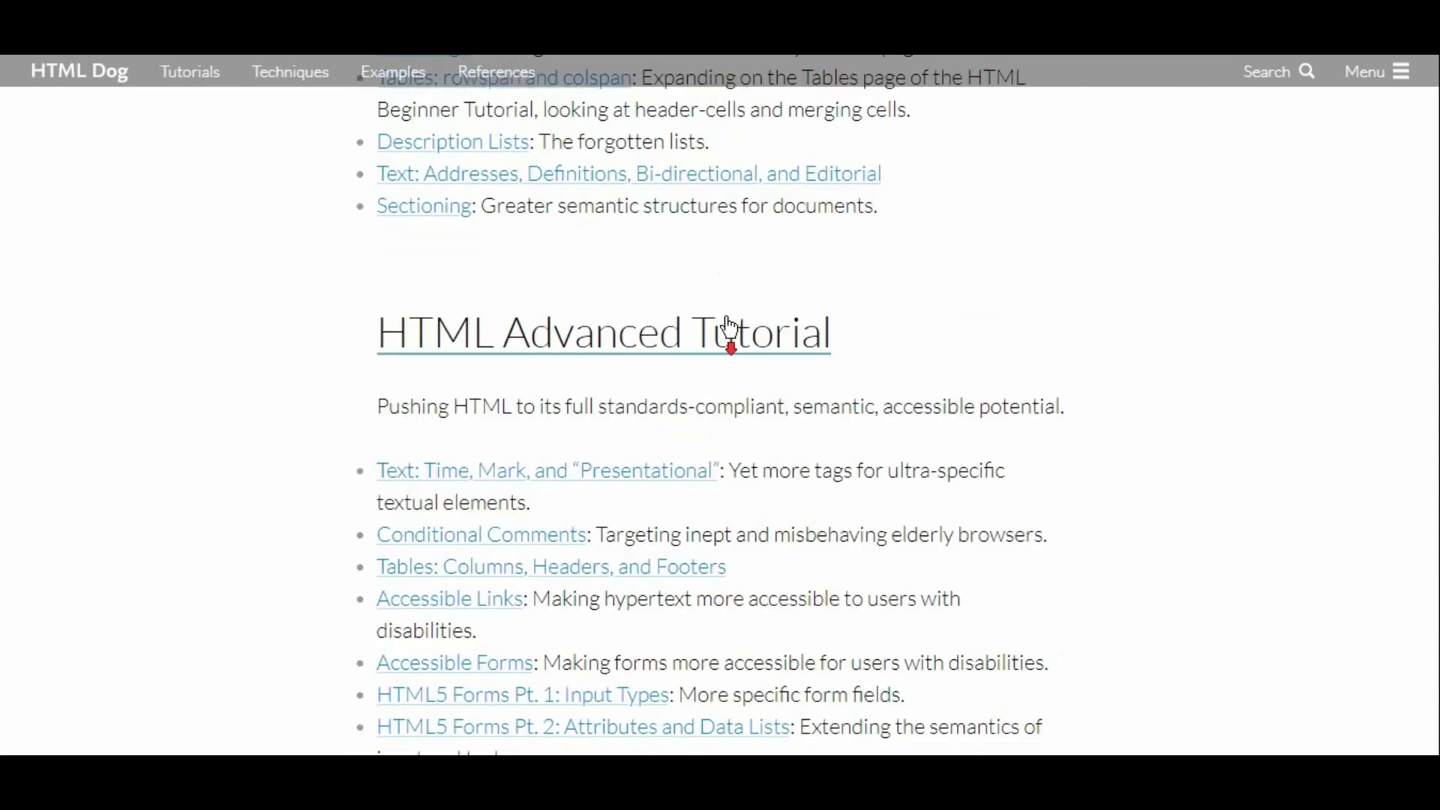
scroll(733, 327, "up", 3)
scroll(731, 320, "up", 1)
scroll(743, 307, "up", 1)
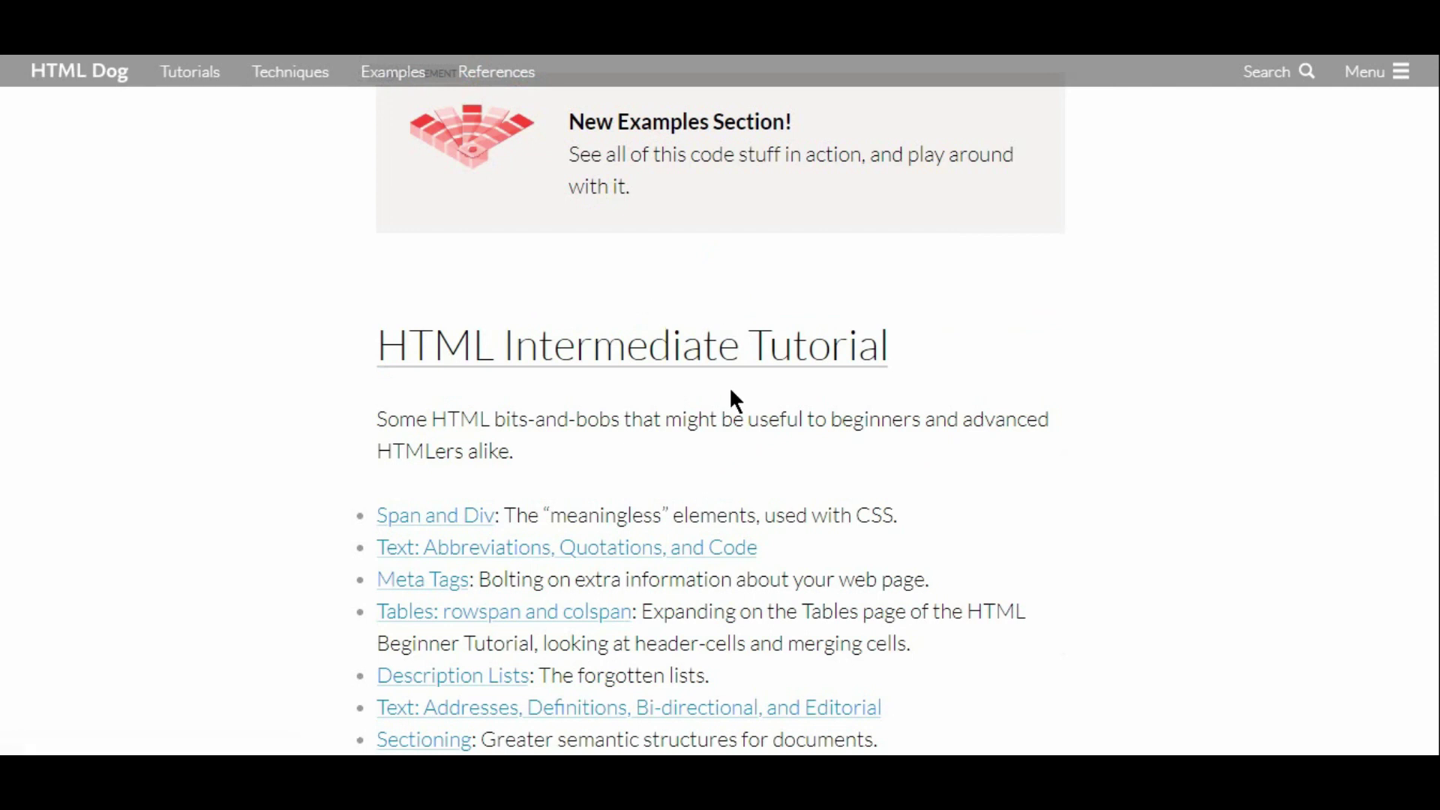
scroll(731, 388, "down", 1)
scroll(730, 386, "down", 1)
scroll(730, 387, "down", 1)
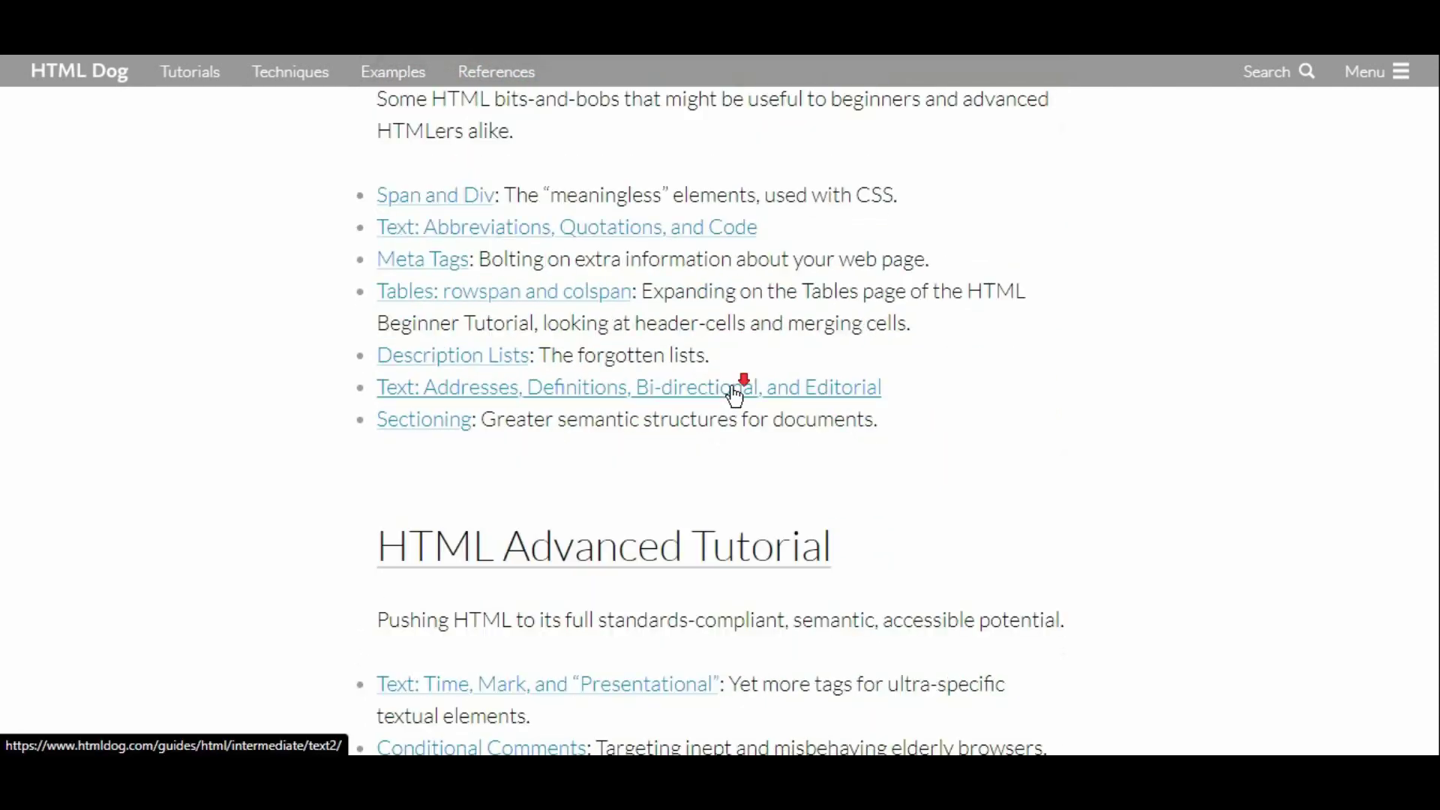
scroll(732, 393, "down", 1)
scroll(740, 387, "down", 1)
scroll(675, 385, "down", 2)
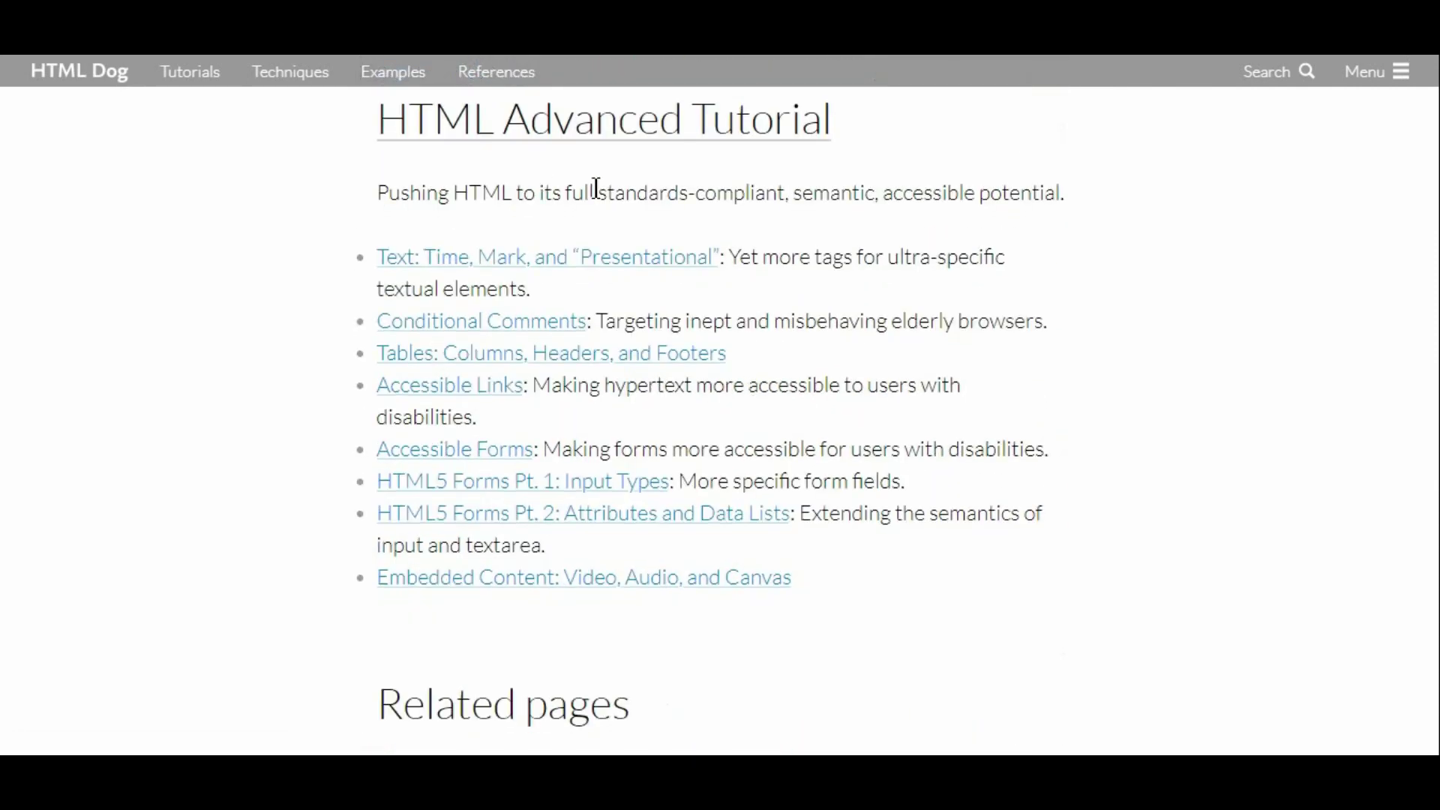
scroll(708, 311, "down", 1)
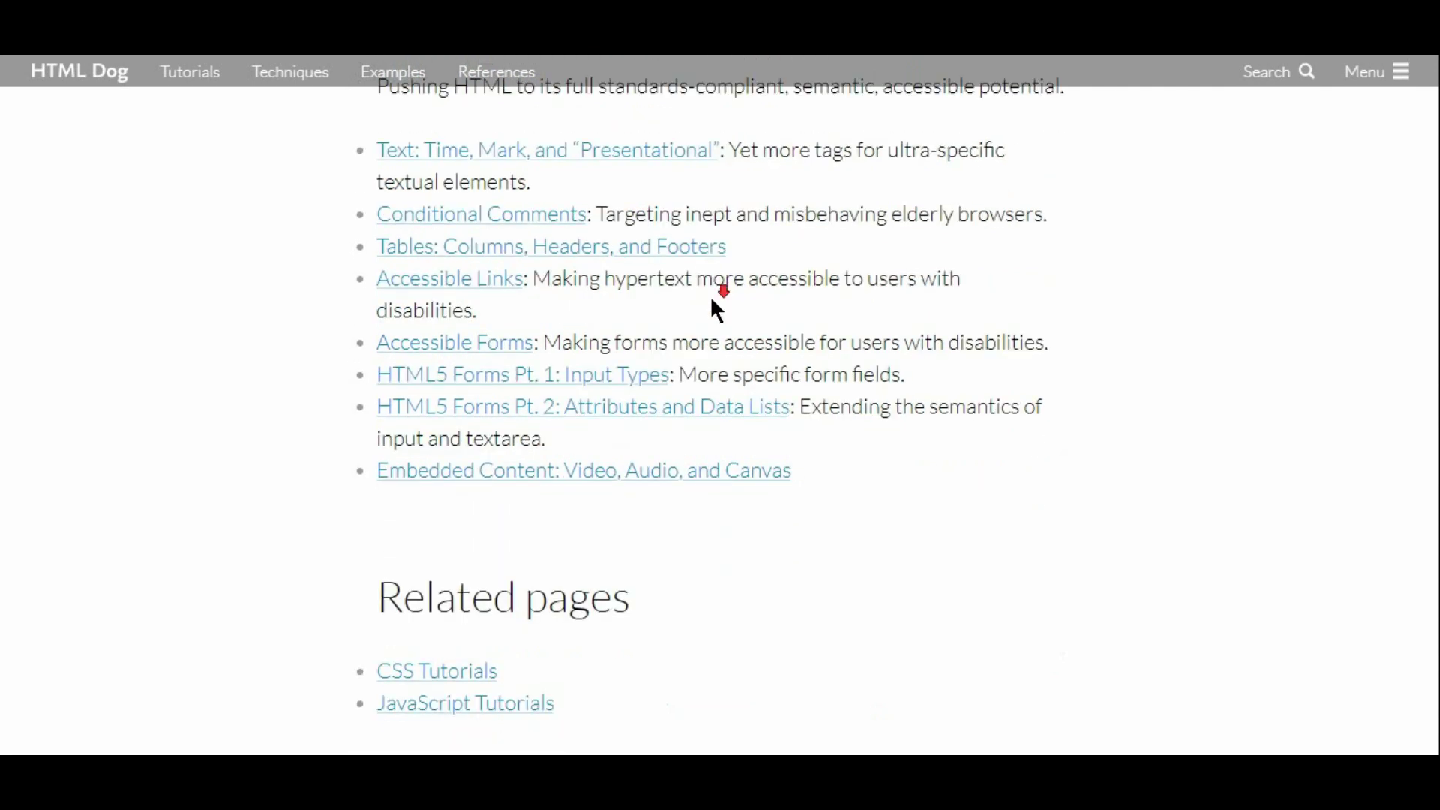
scroll(711, 299, "down", 1)
scroll(711, 299, "down", 1)
scroll(710, 296, "up", 4)
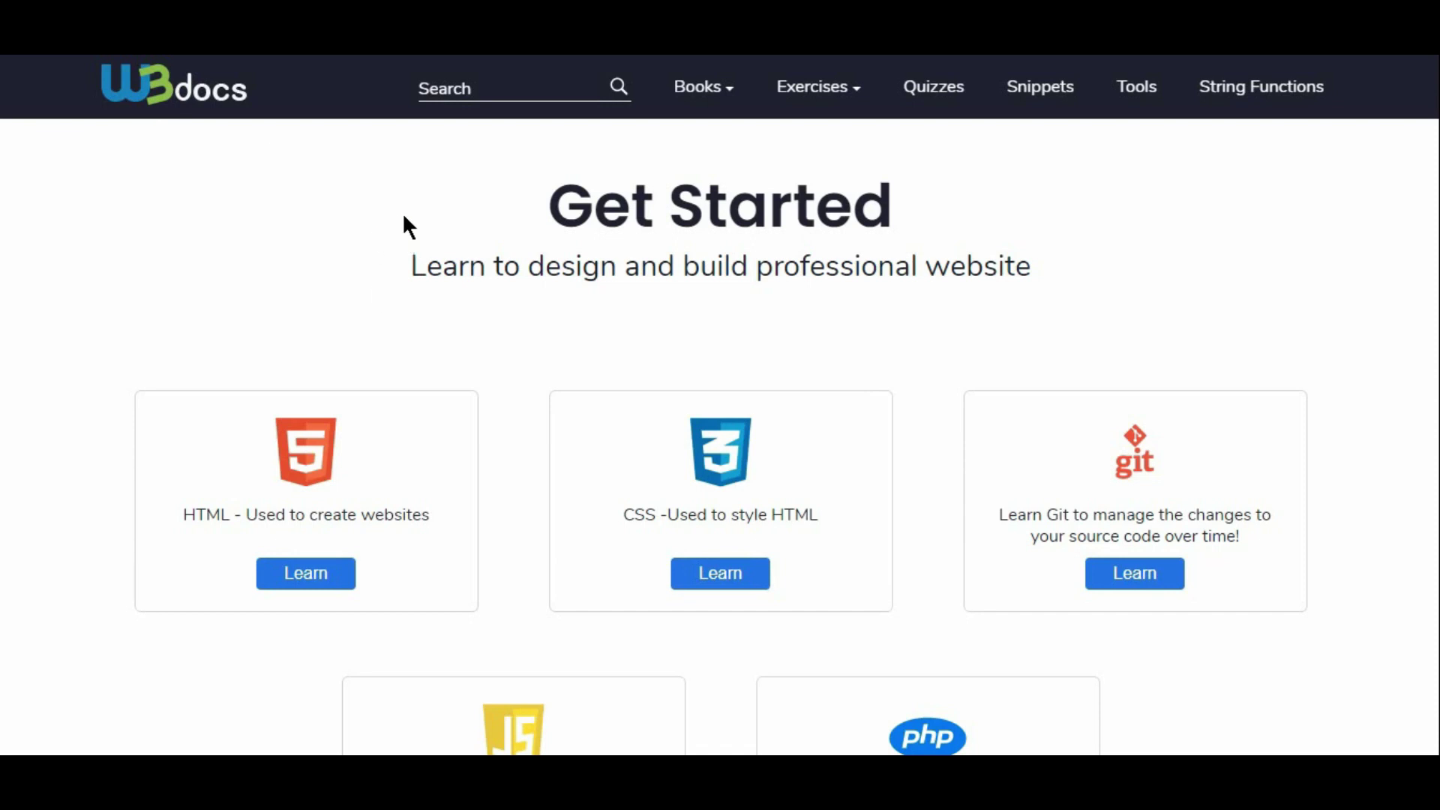
scroll(466, 180, "down", 1)
scroll(459, 222, "down", 1)
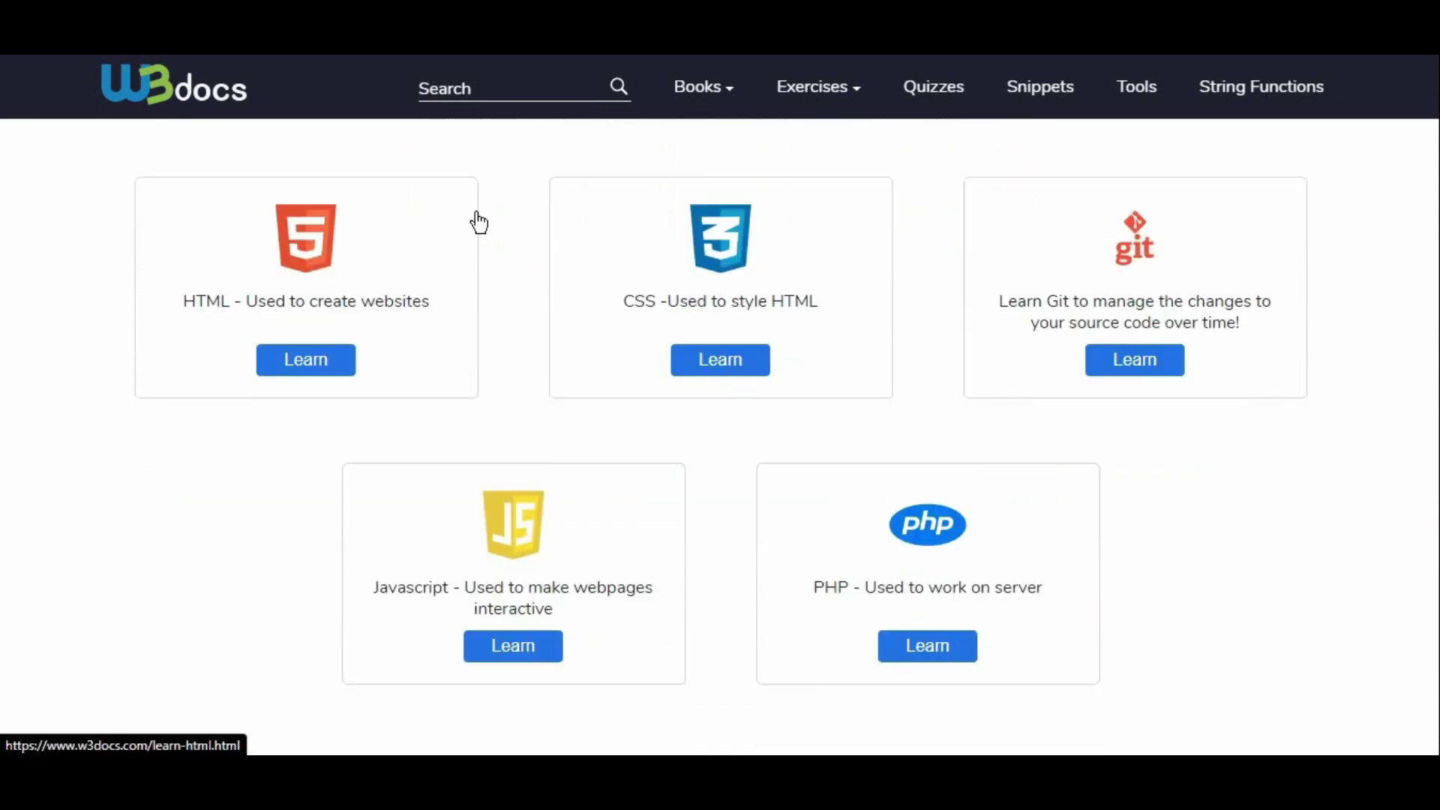
scroll(483, 241, "down", 1)
scroll(484, 248, "down", 1)
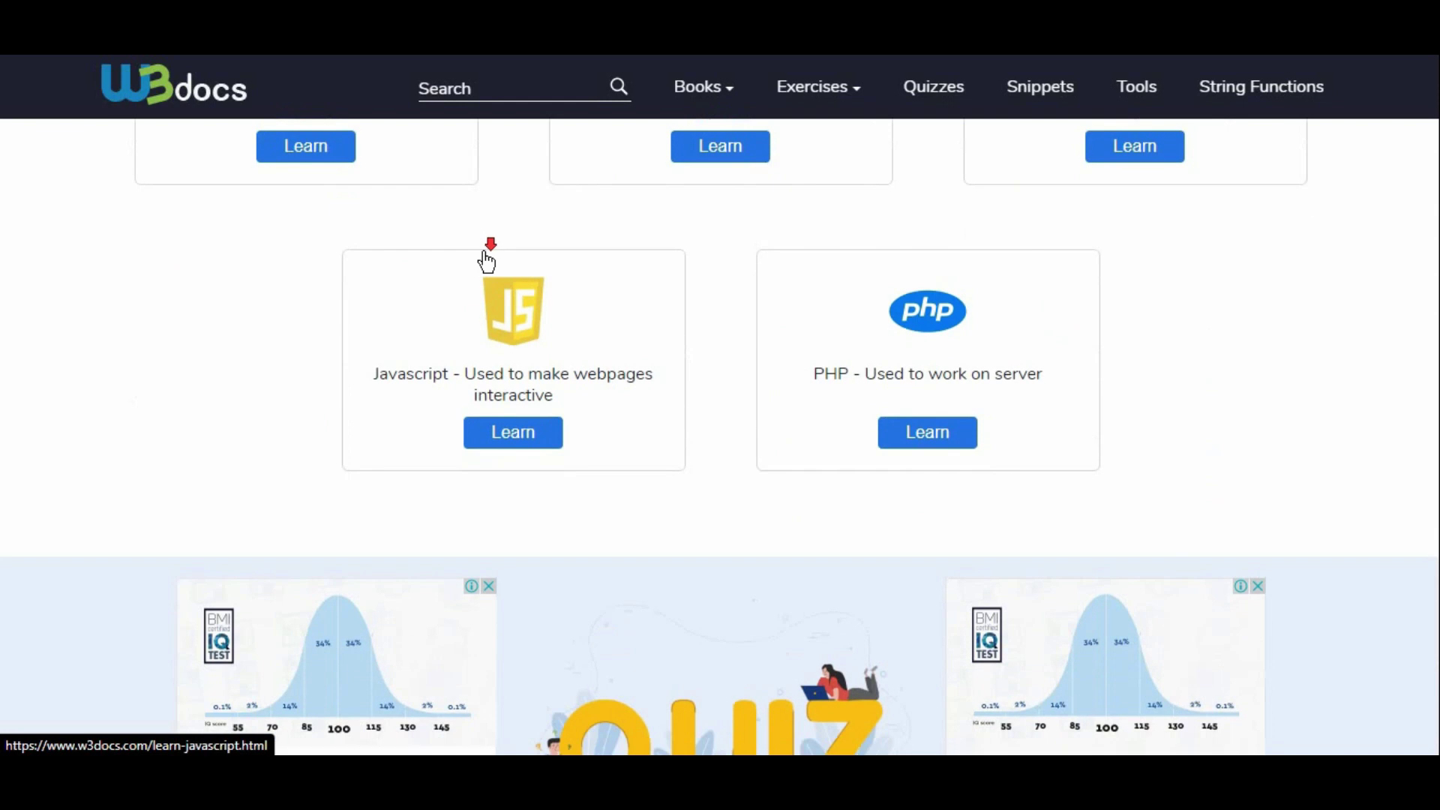
scroll(489, 260, "down", 1)
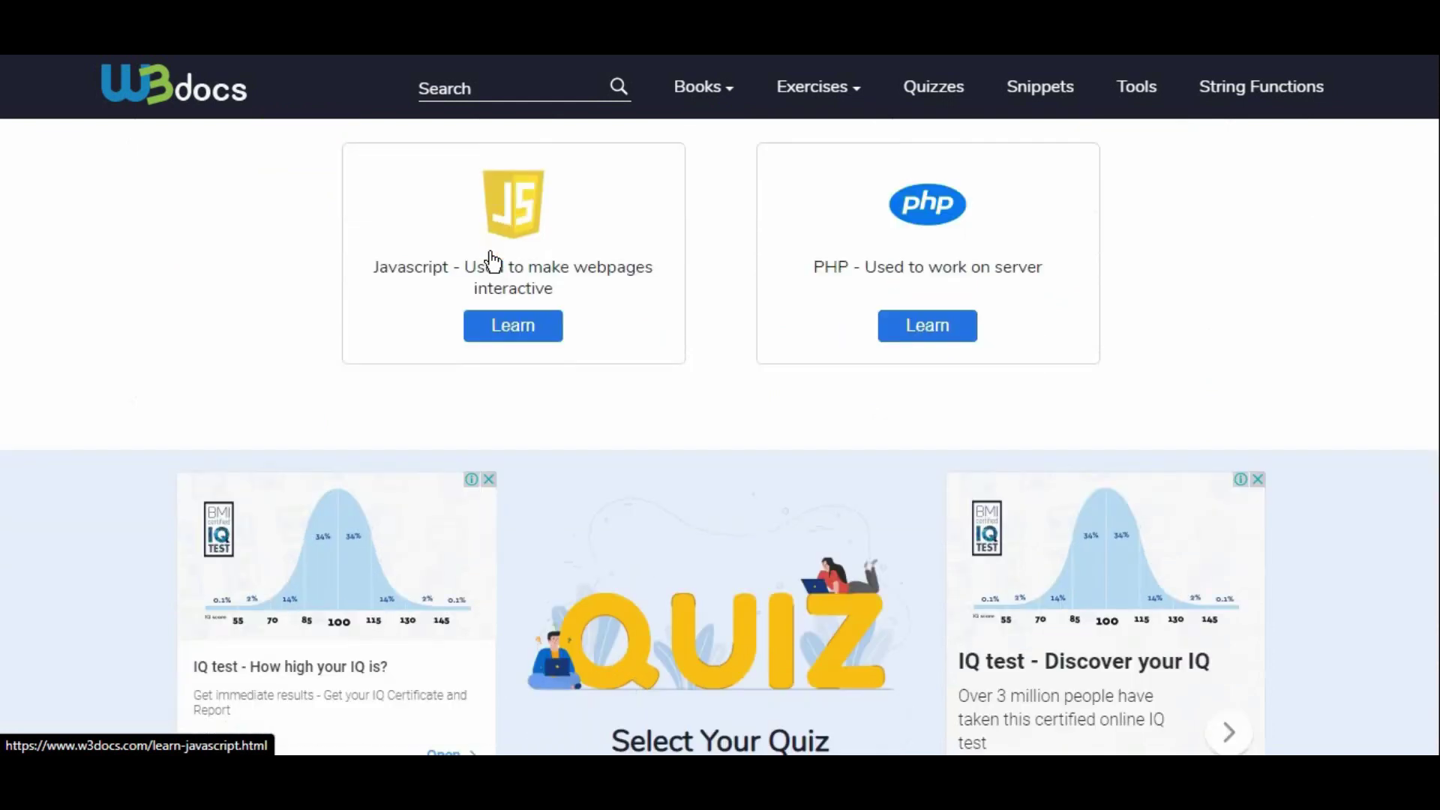
scroll(491, 260, "down", 1)
scroll(513, 258, "down", 1)
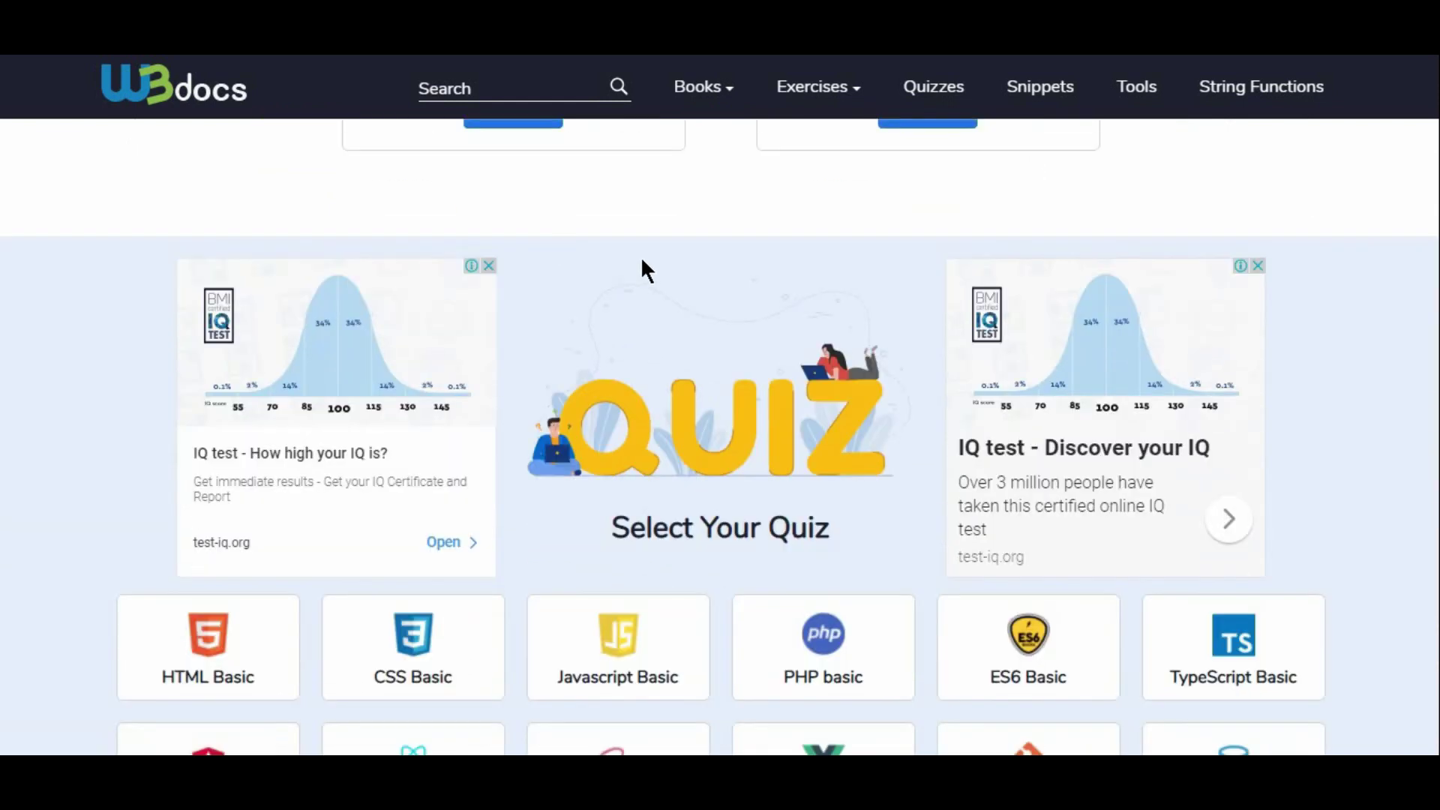
scroll(638, 275, "down", 1)
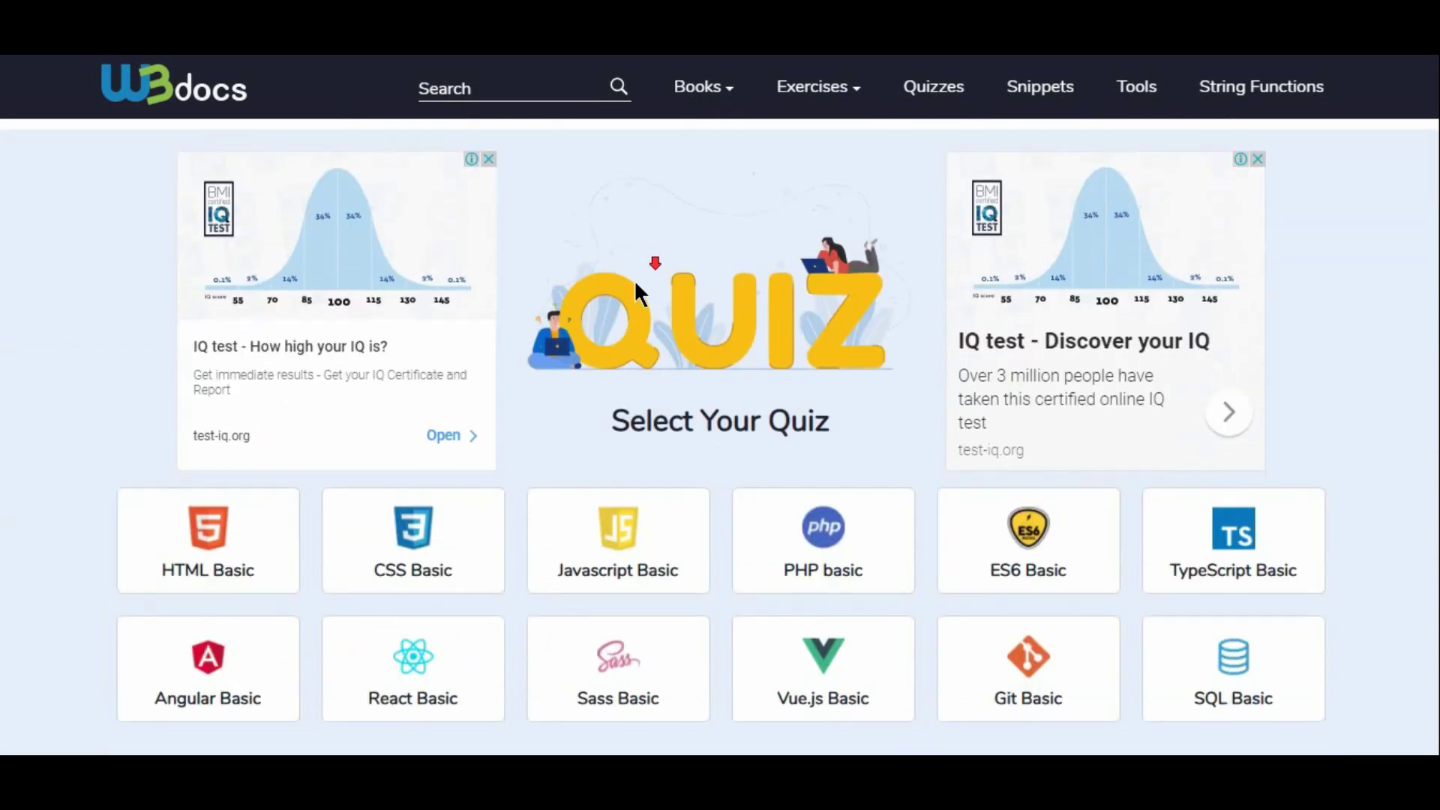
scroll(634, 294, "up", 4)
scroll(633, 282, "up", 4)
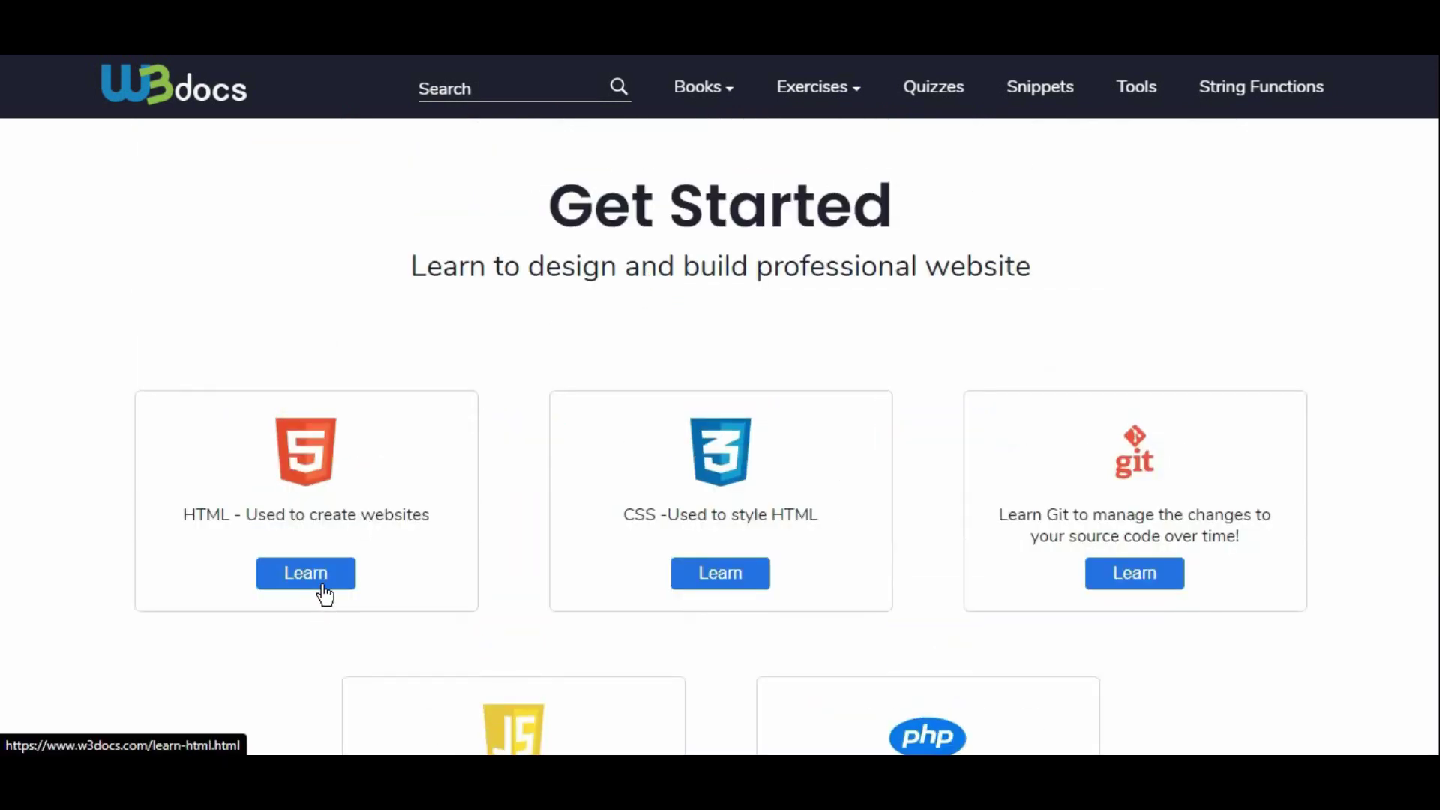
Open W3docs' Learn HTML tutorial from the HTML card and read down to HTML Basics.
left_click(324, 581)
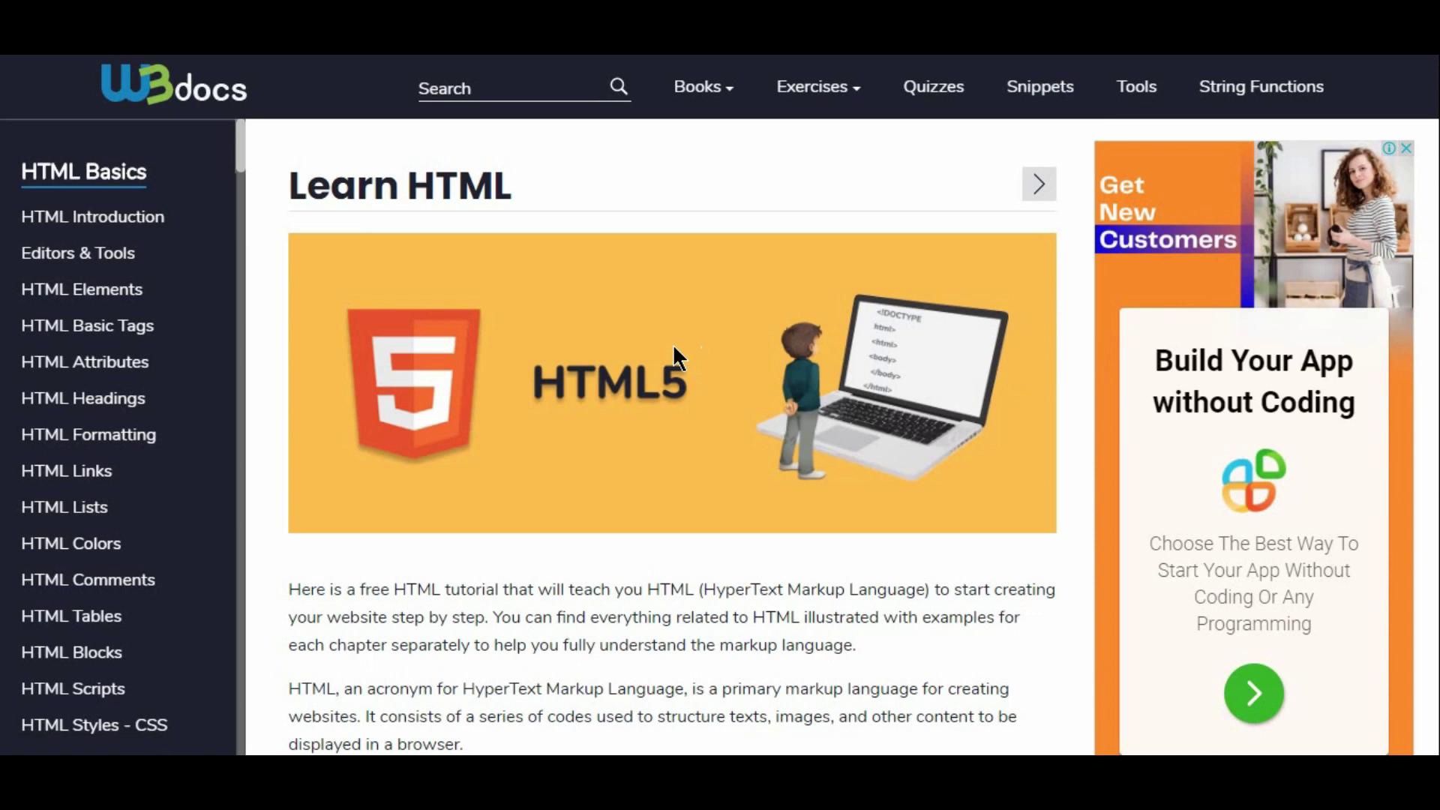
scroll(673, 344, "down", 1)
scroll(615, 403, "down", 2)
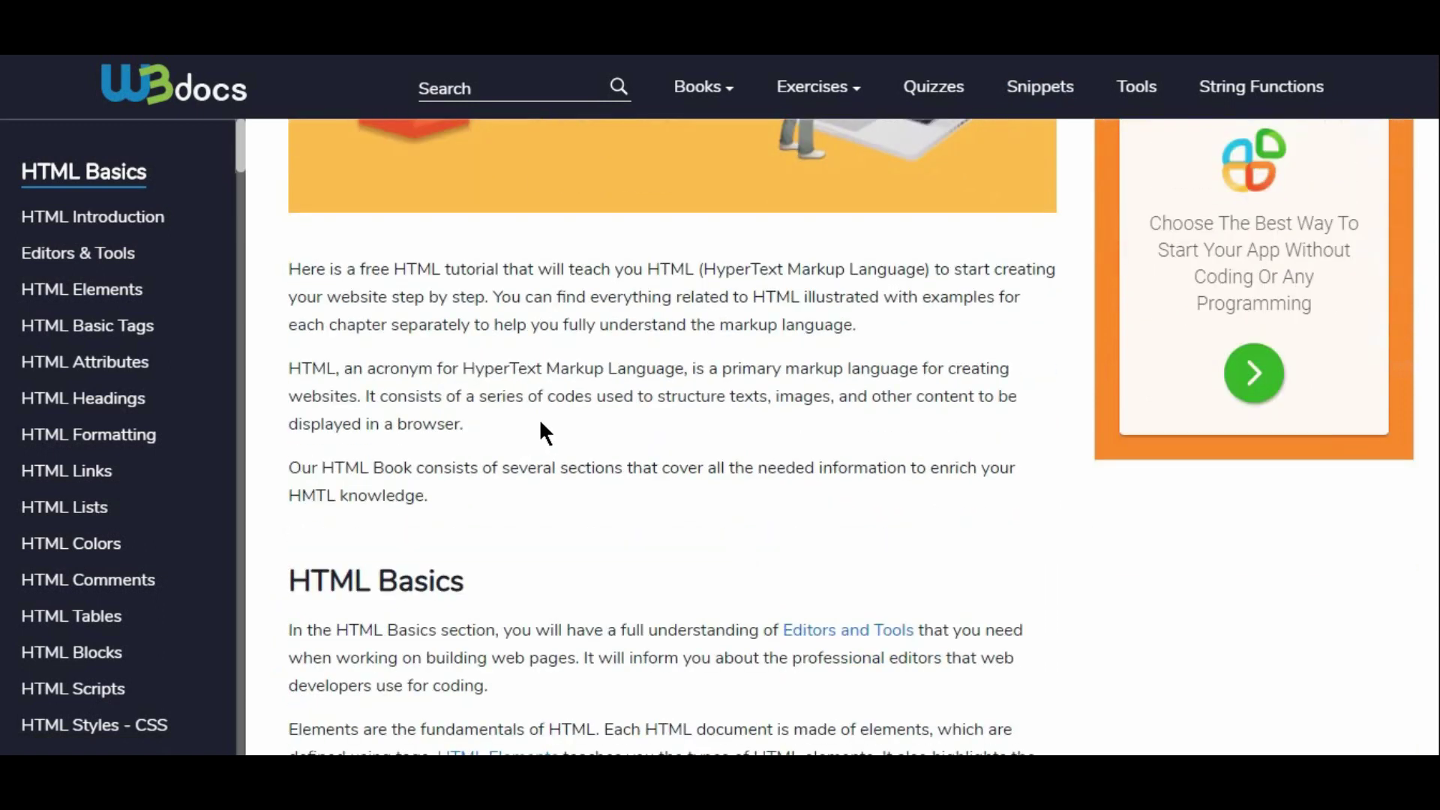
scroll(539, 419, "down", 1)
scroll(564, 407, "down", 1)
scroll(572, 393, "down", 1)
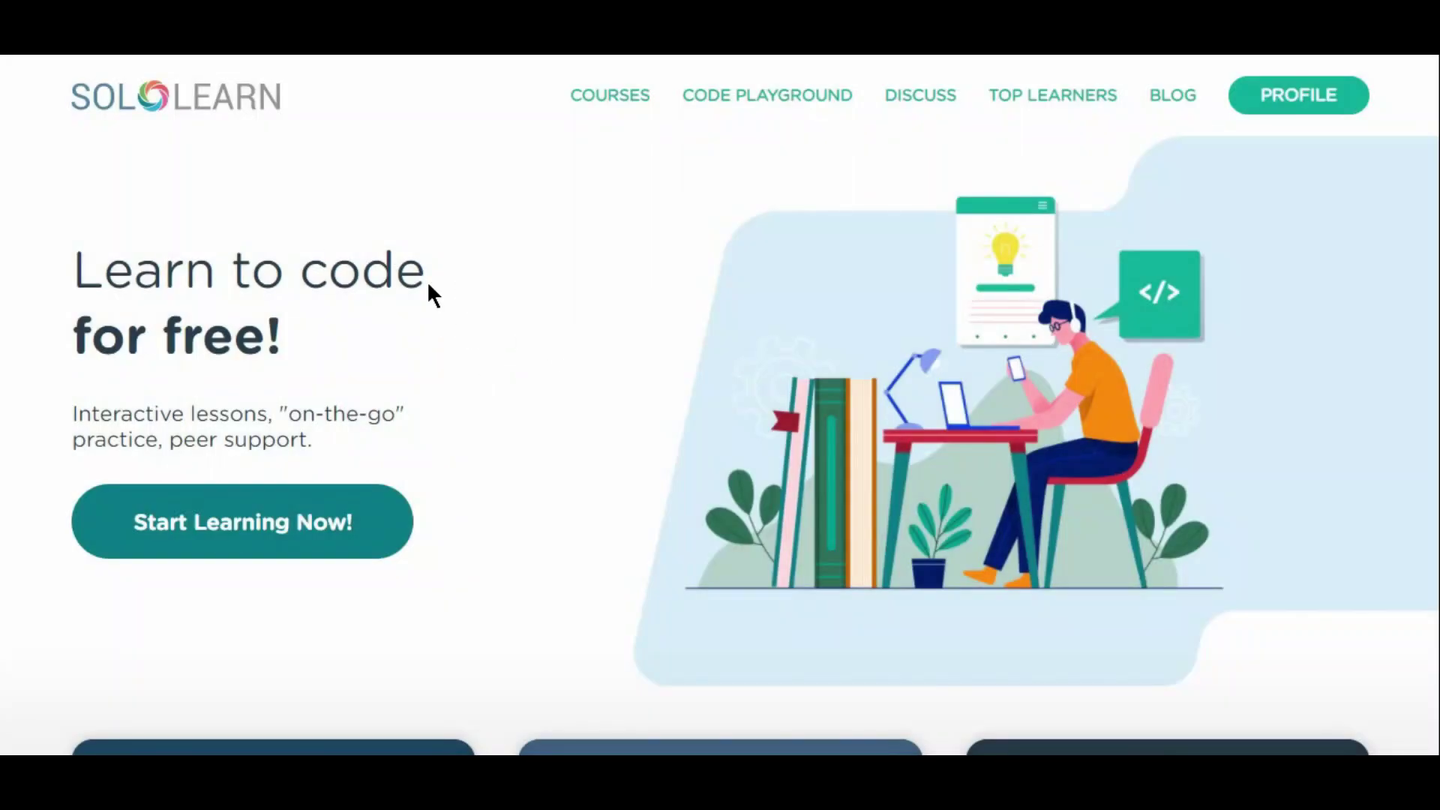
scroll(429, 291, "down", 1)
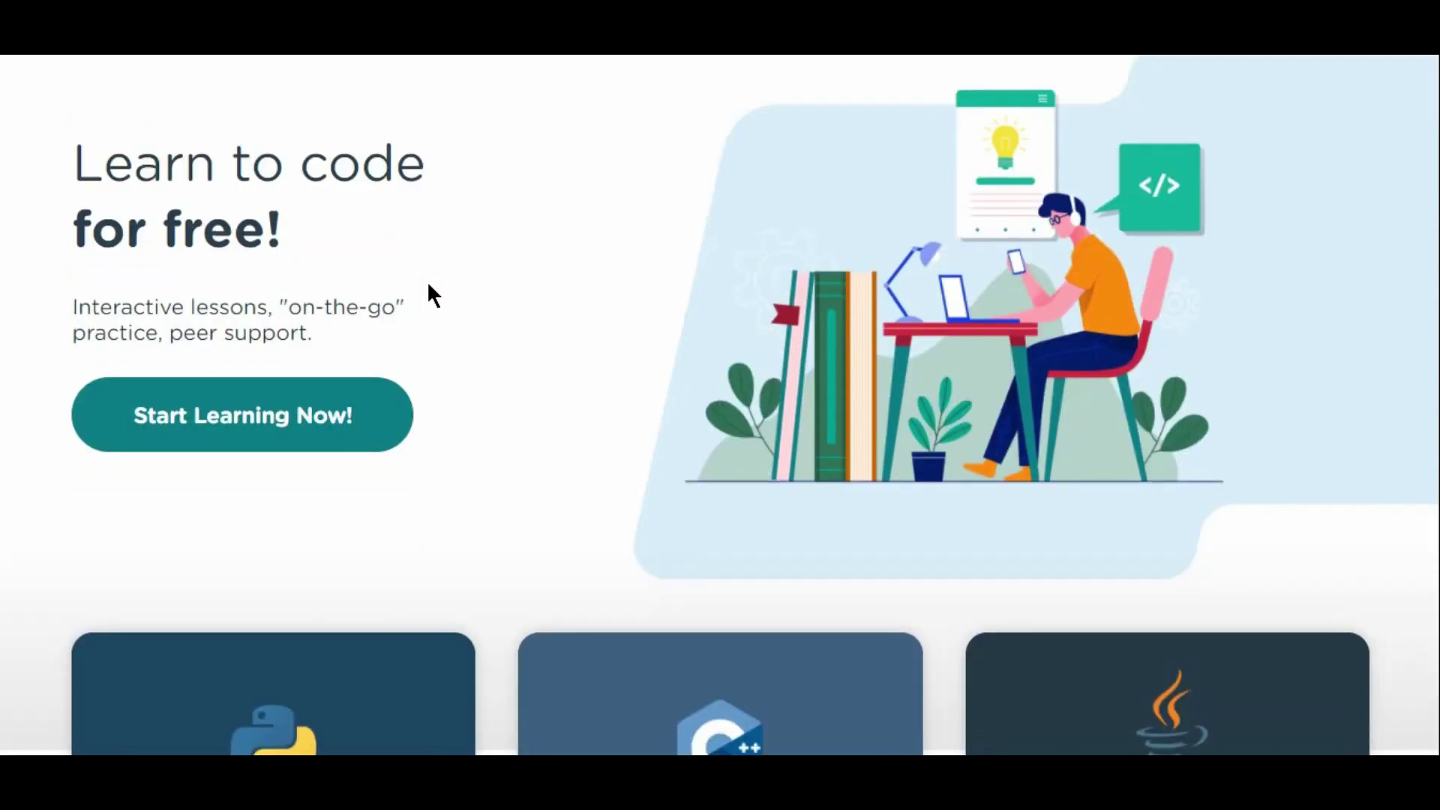
scroll(429, 291, "down", 1)
scroll(429, 290, "down", 1)
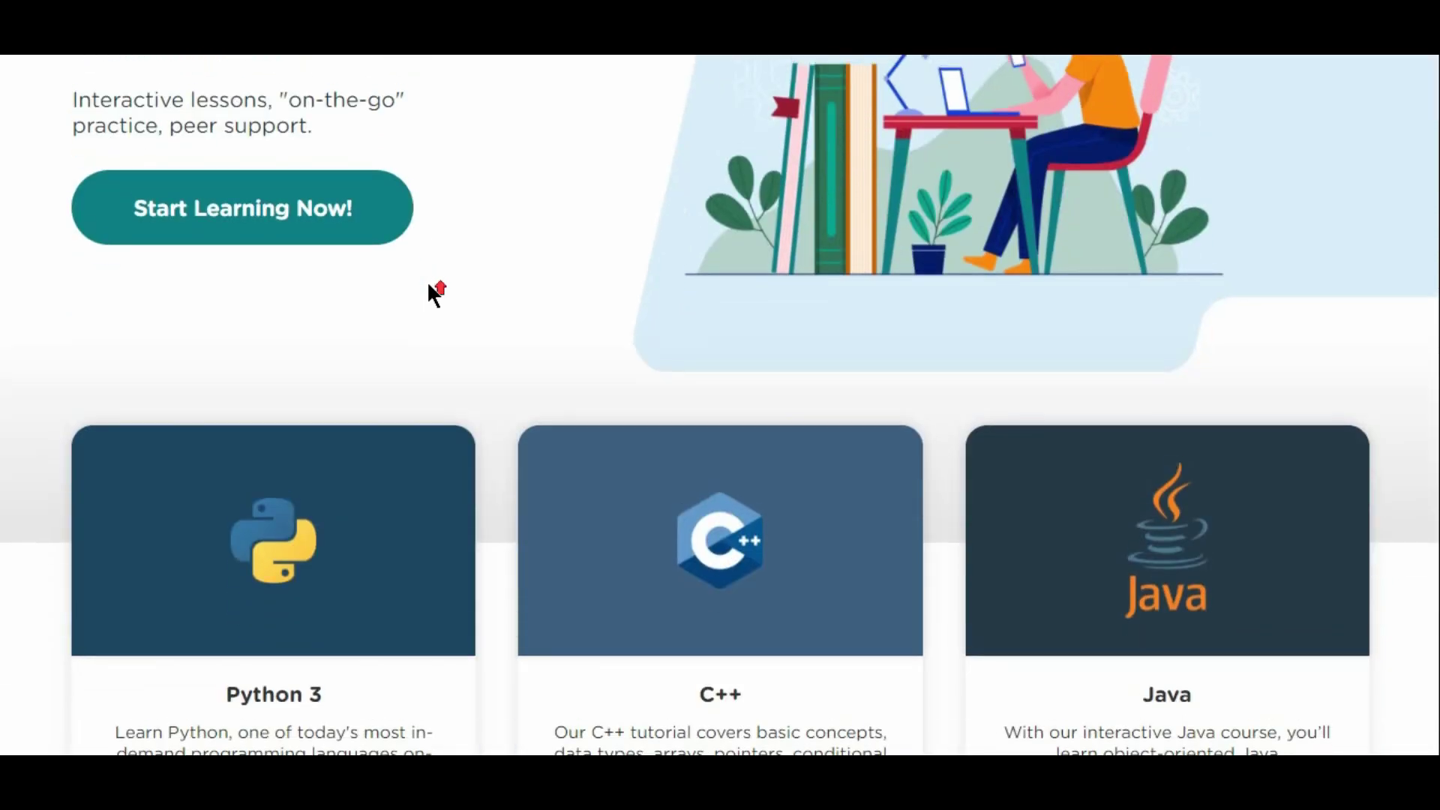
scroll(428, 285, "up", 2)
scroll(428, 284, "down", 1)
scroll(428, 284, "down", 2)
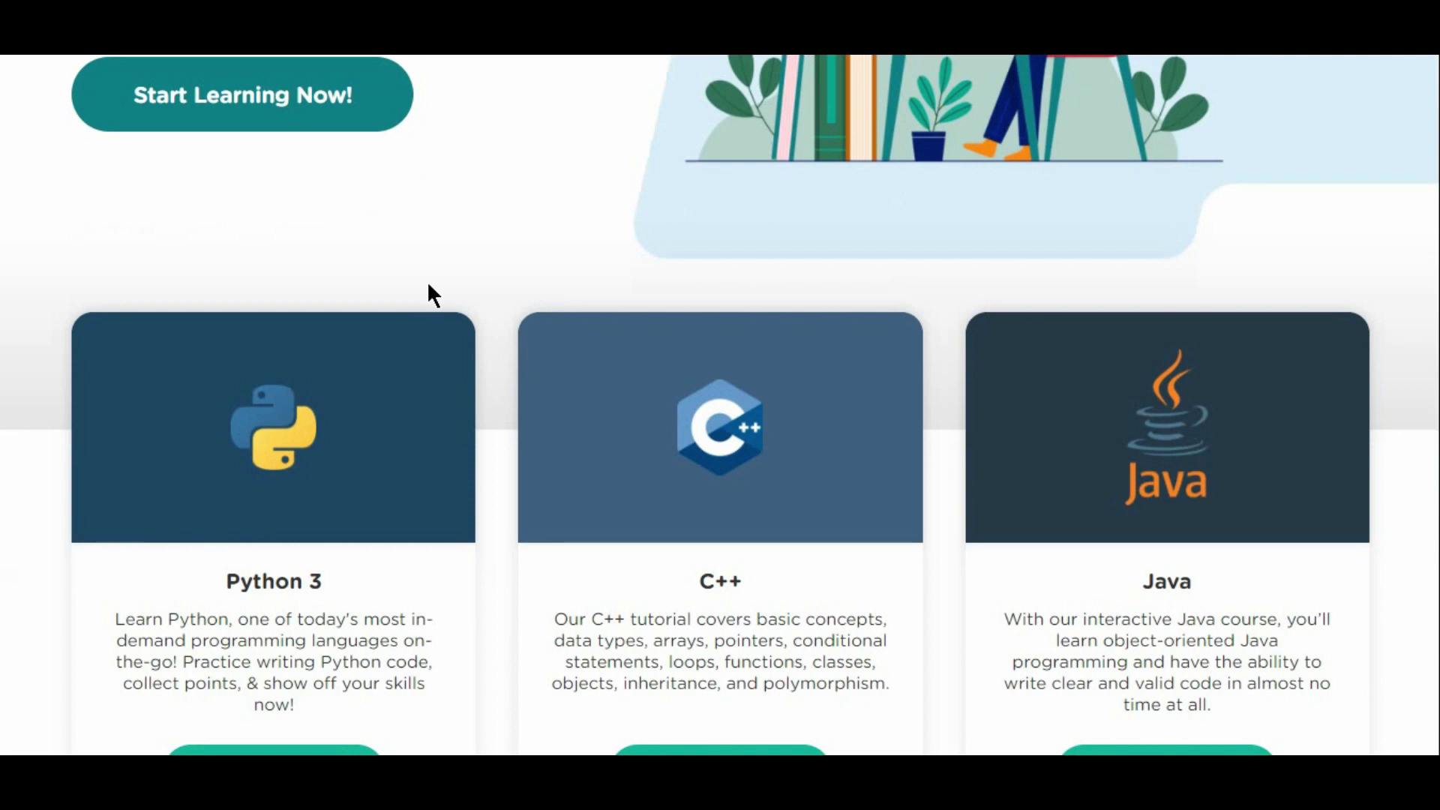
scroll(429, 284, "down", 1)
scroll(428, 283, "down", 2)
scroll(427, 283, "down", 2)
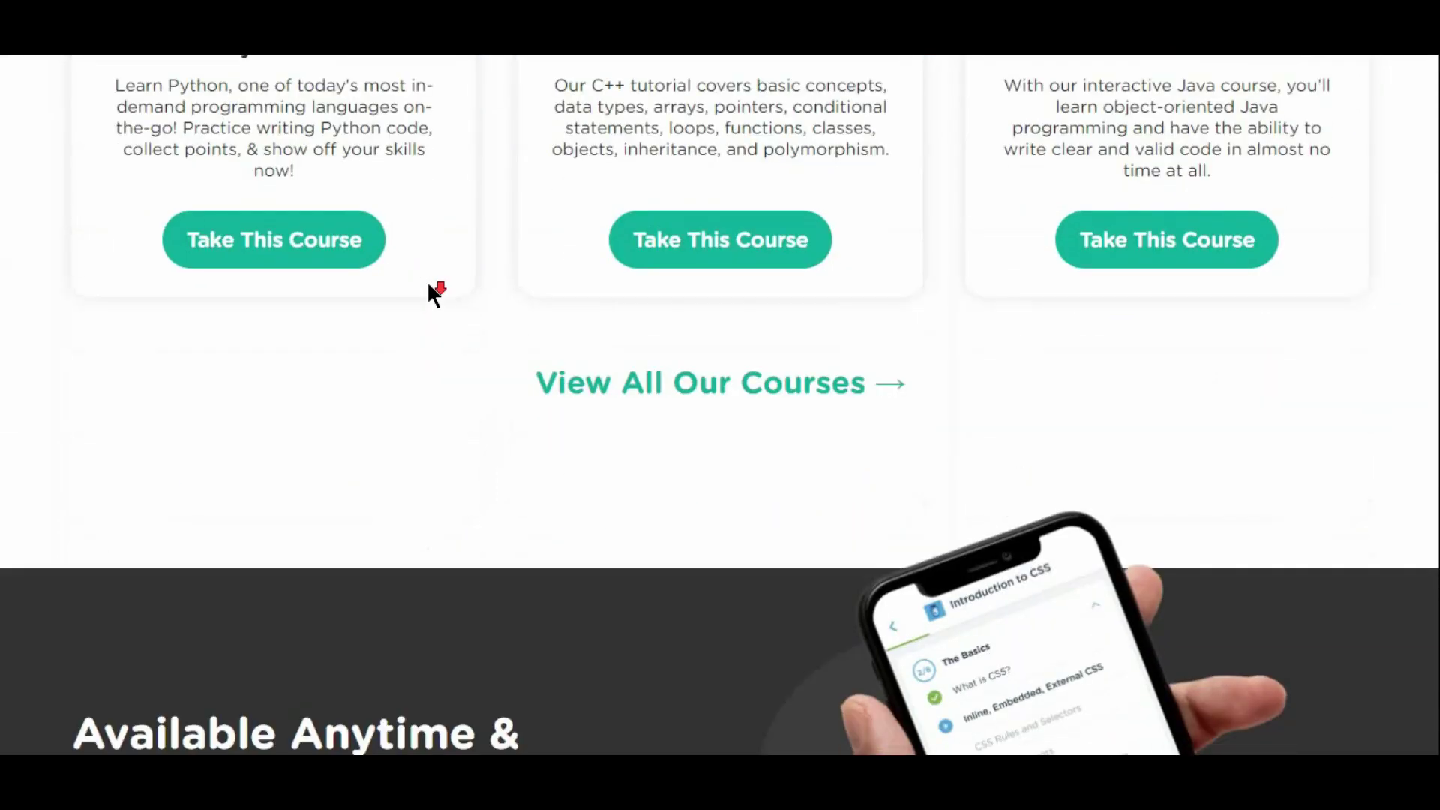
scroll(428, 290, "down", 1)
Open SoloLearn's All Courses catalogue listing Python 3, C++, Java and JavaScript.
left_click(568, 289)
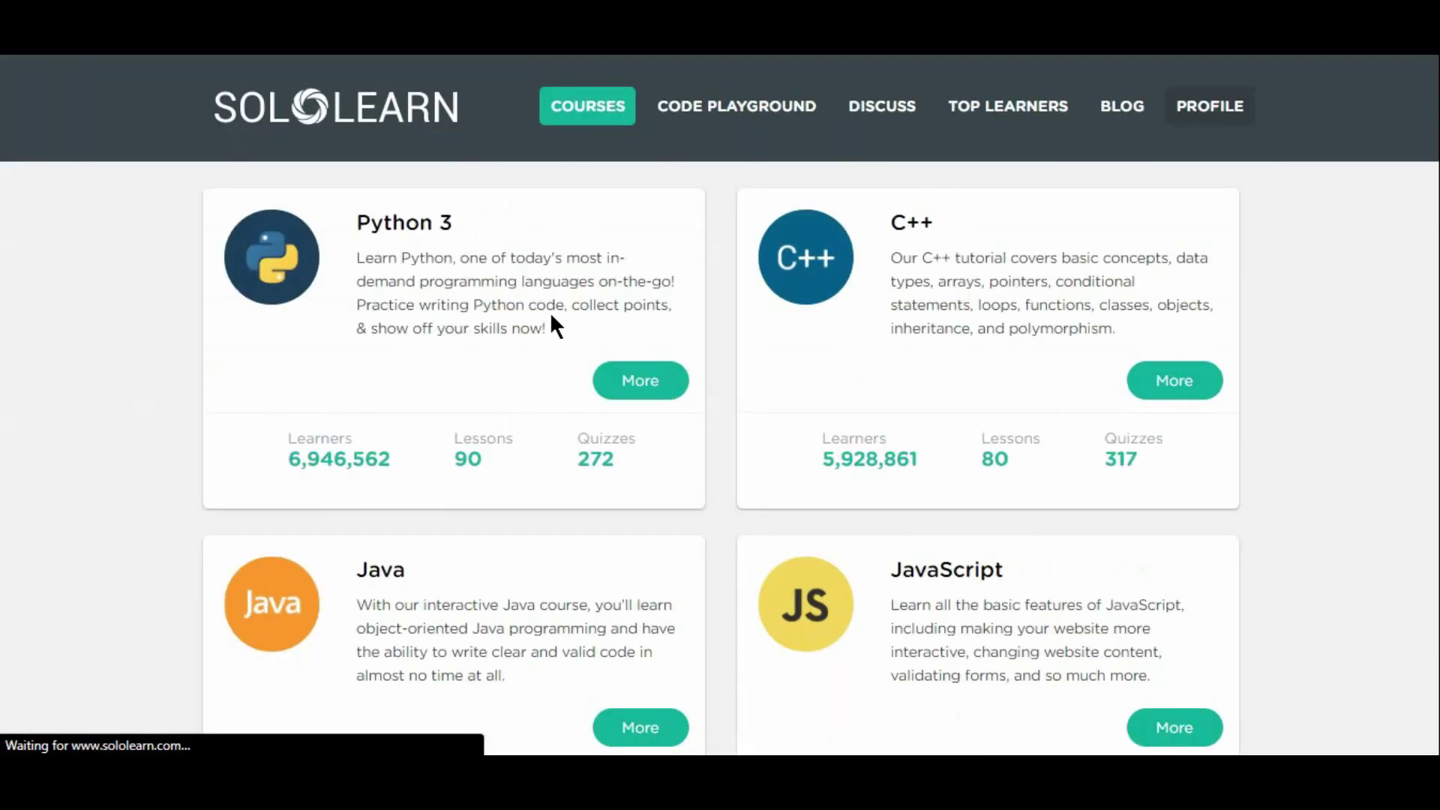
scroll(555, 322, "down", 1)
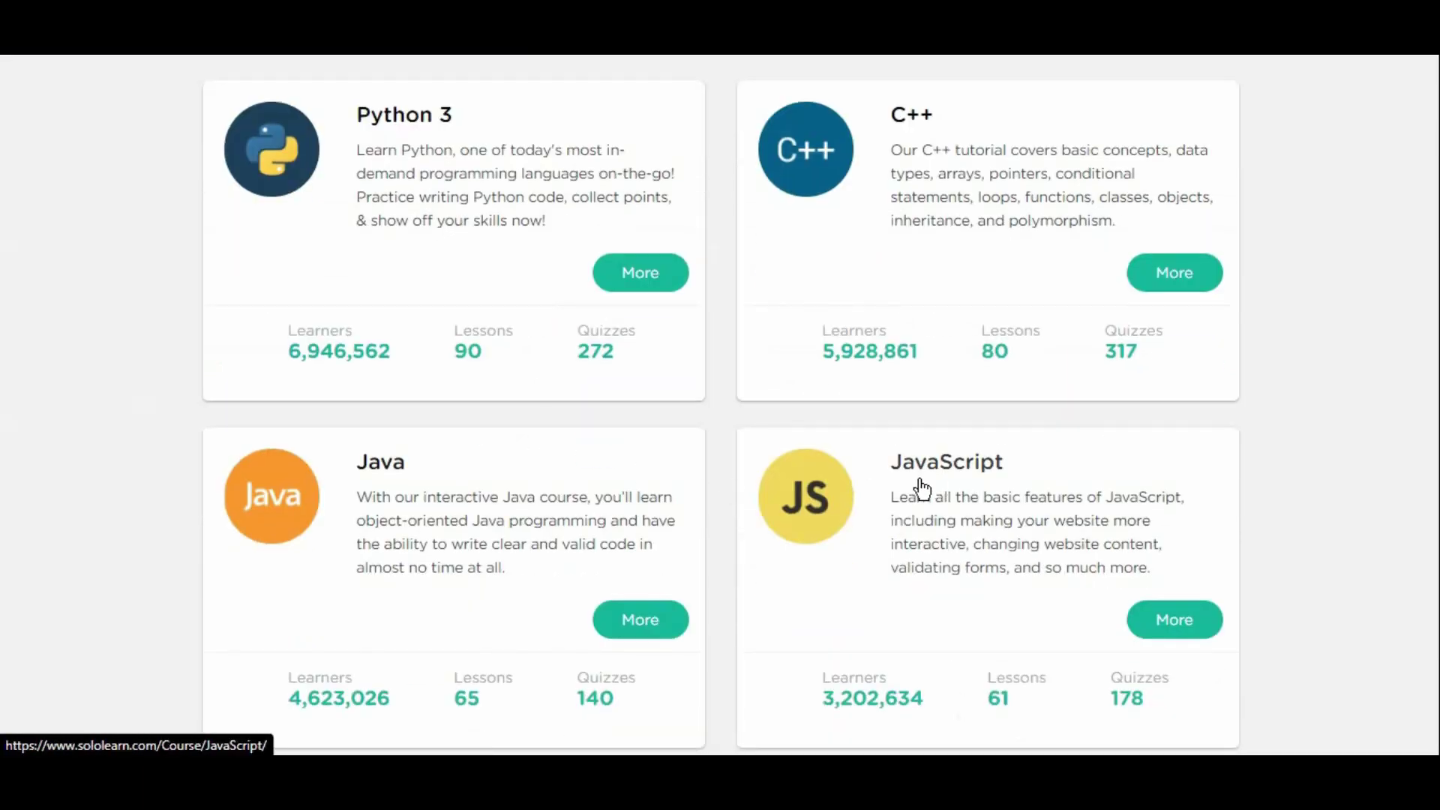
left_click(919, 481)
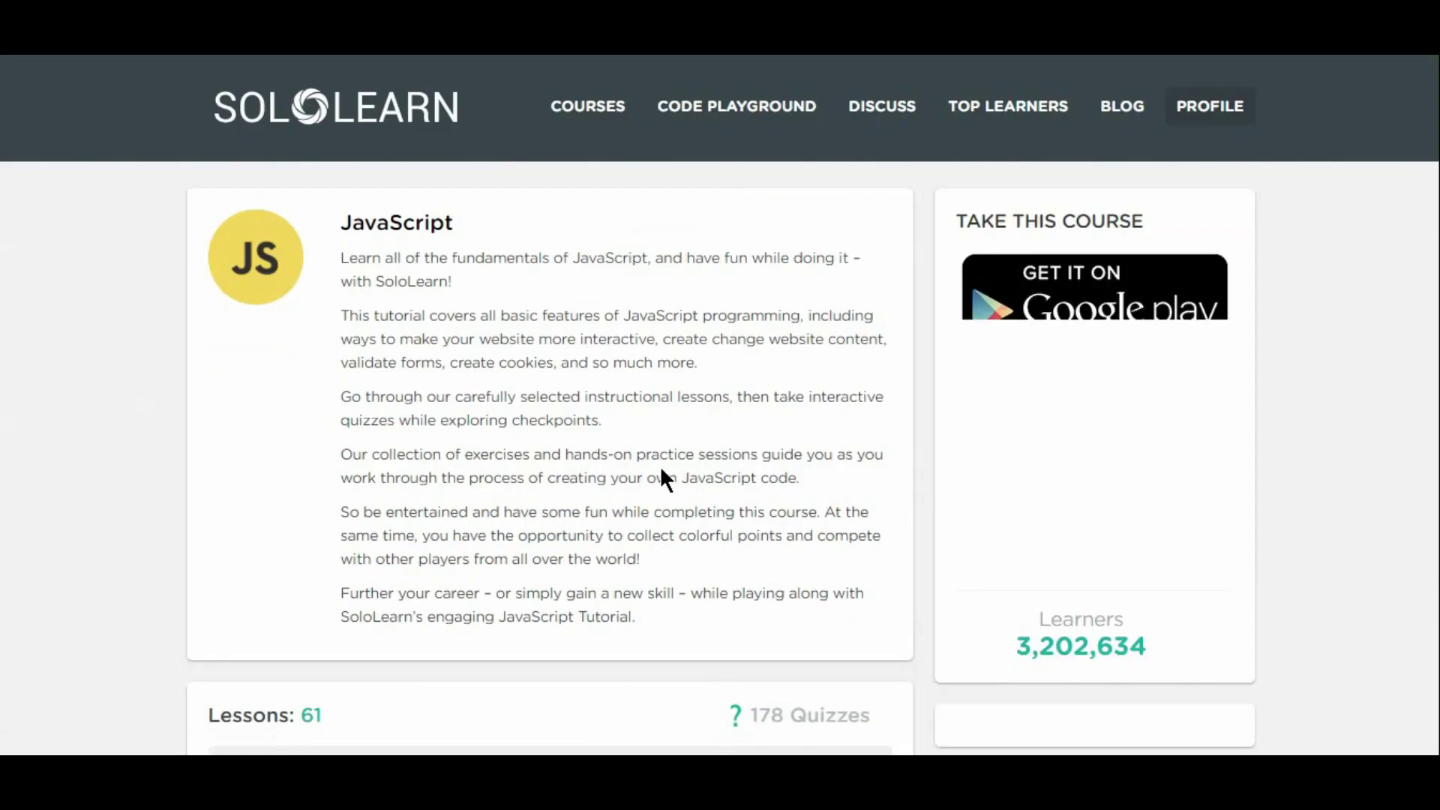
scroll(662, 470, "down", 1)
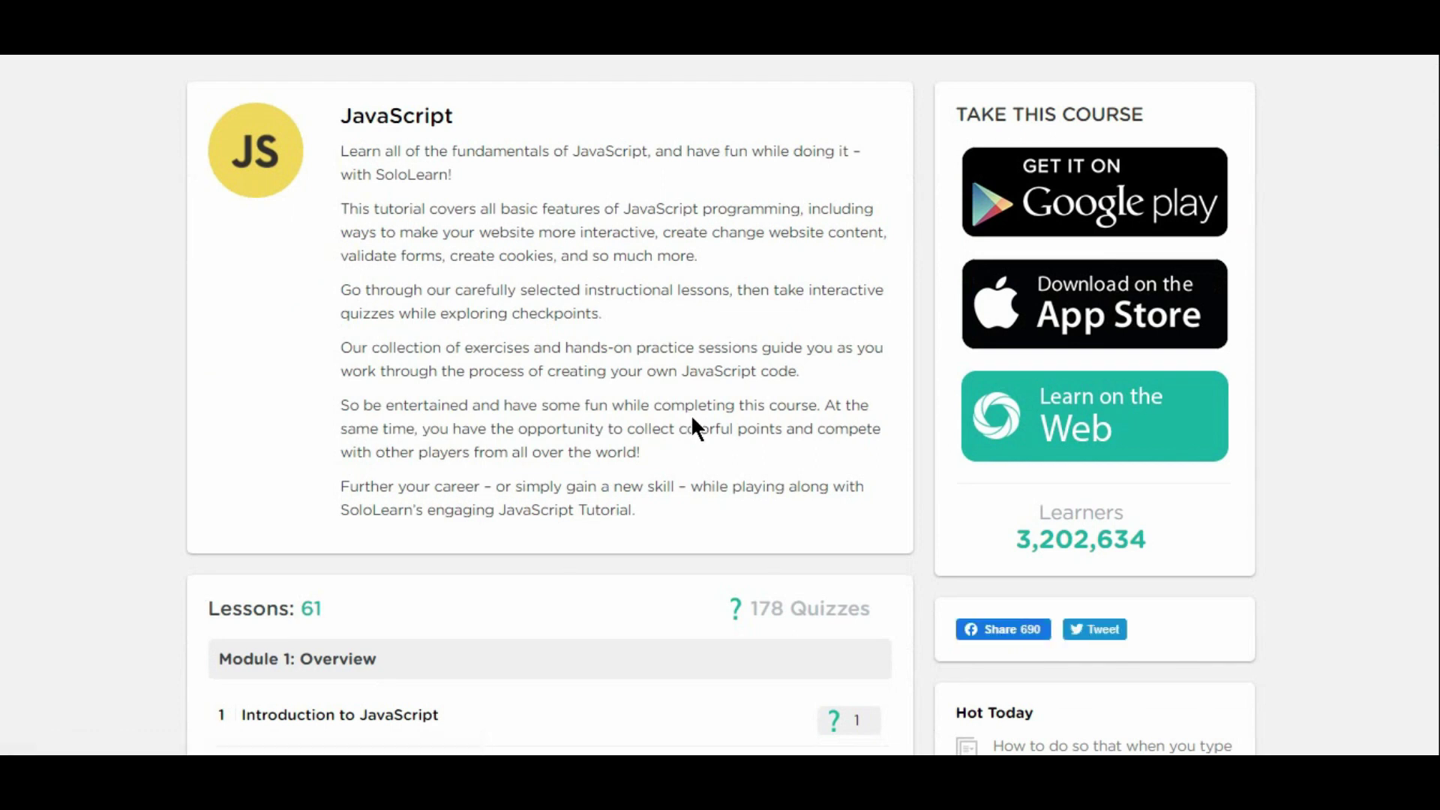
scroll(692, 428, "down", 2)
scroll(692, 428, "down", 1)
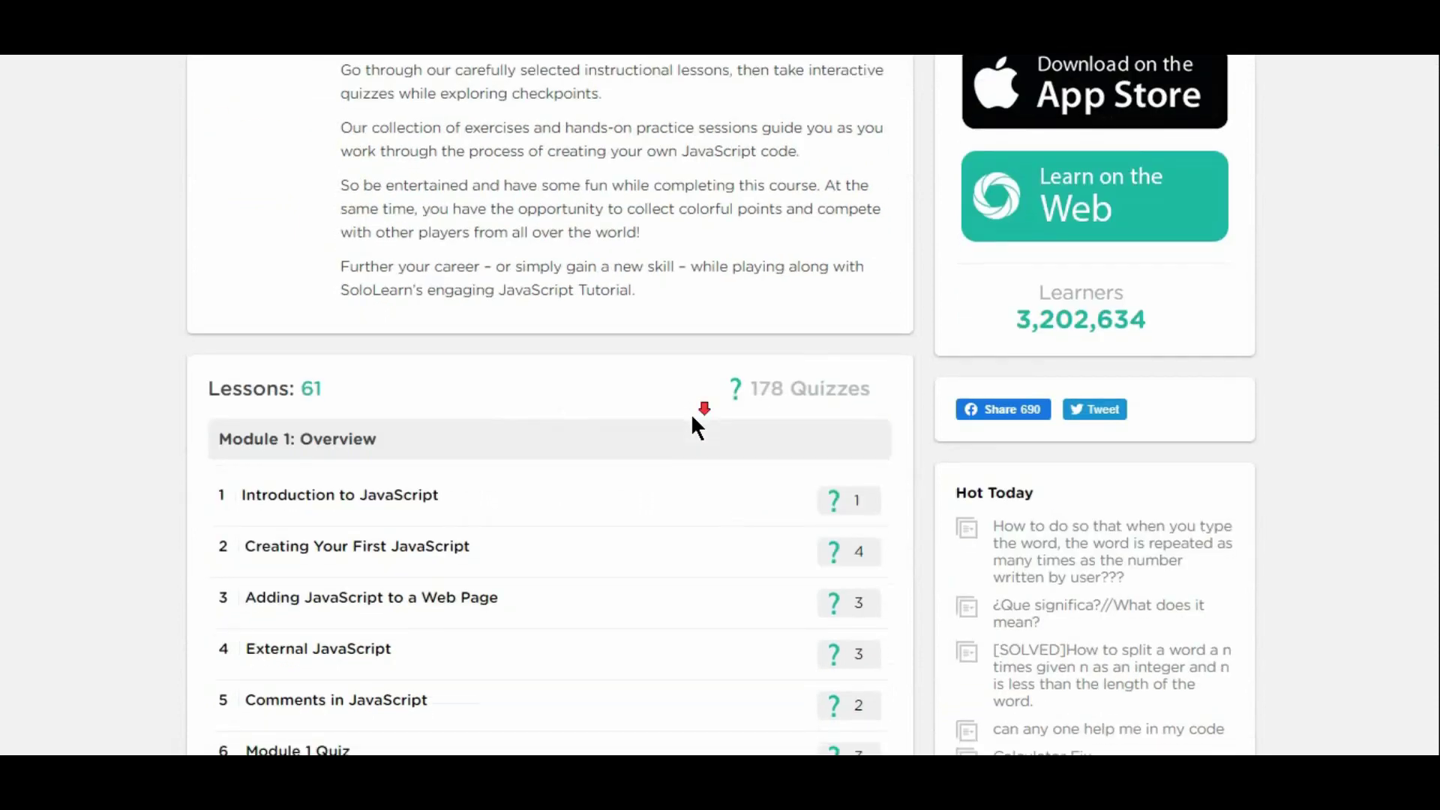
scroll(698, 413, "down", 1)
scroll(697, 413, "down", 1)
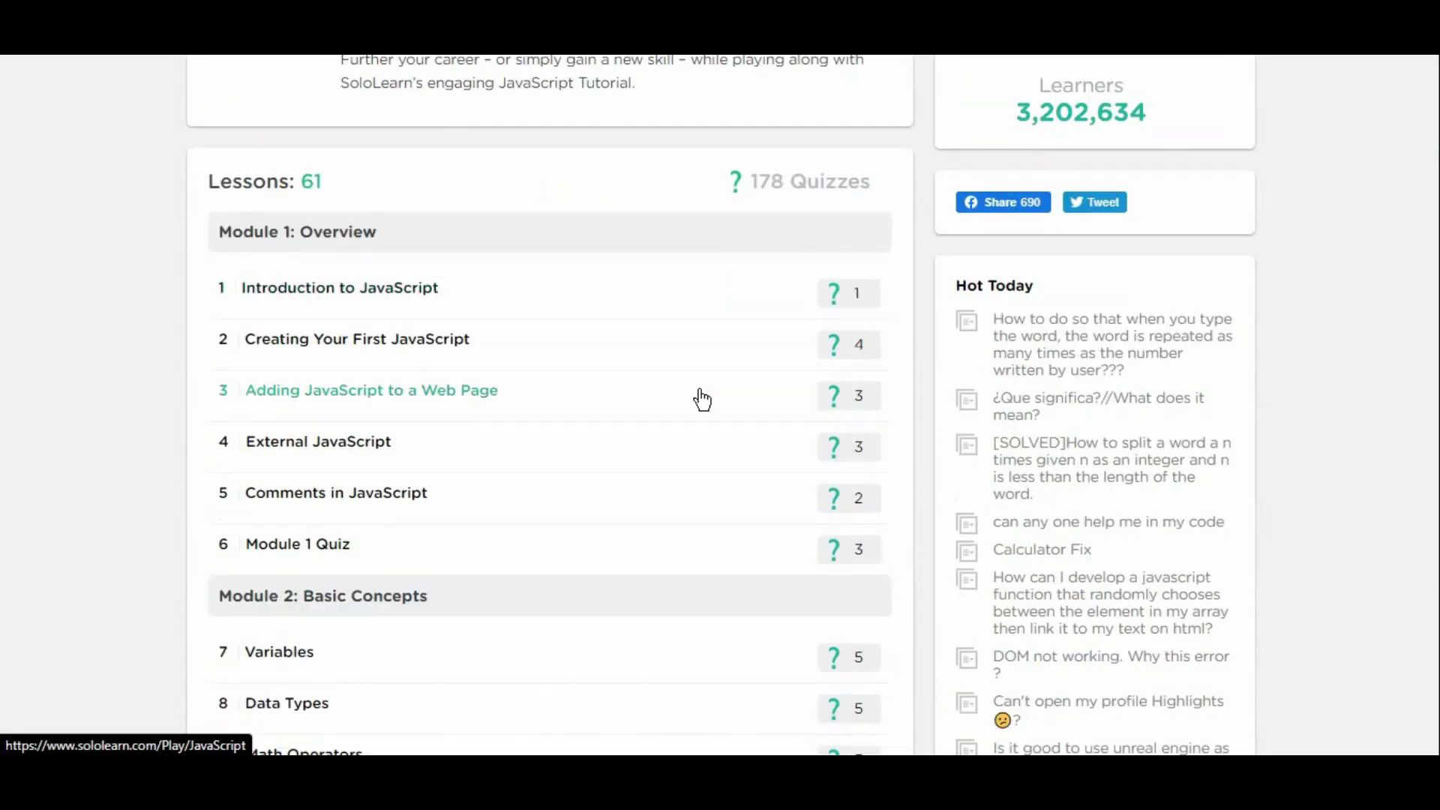
scroll(702, 394, "down", 1)
scroll(703, 396, "down", 1)
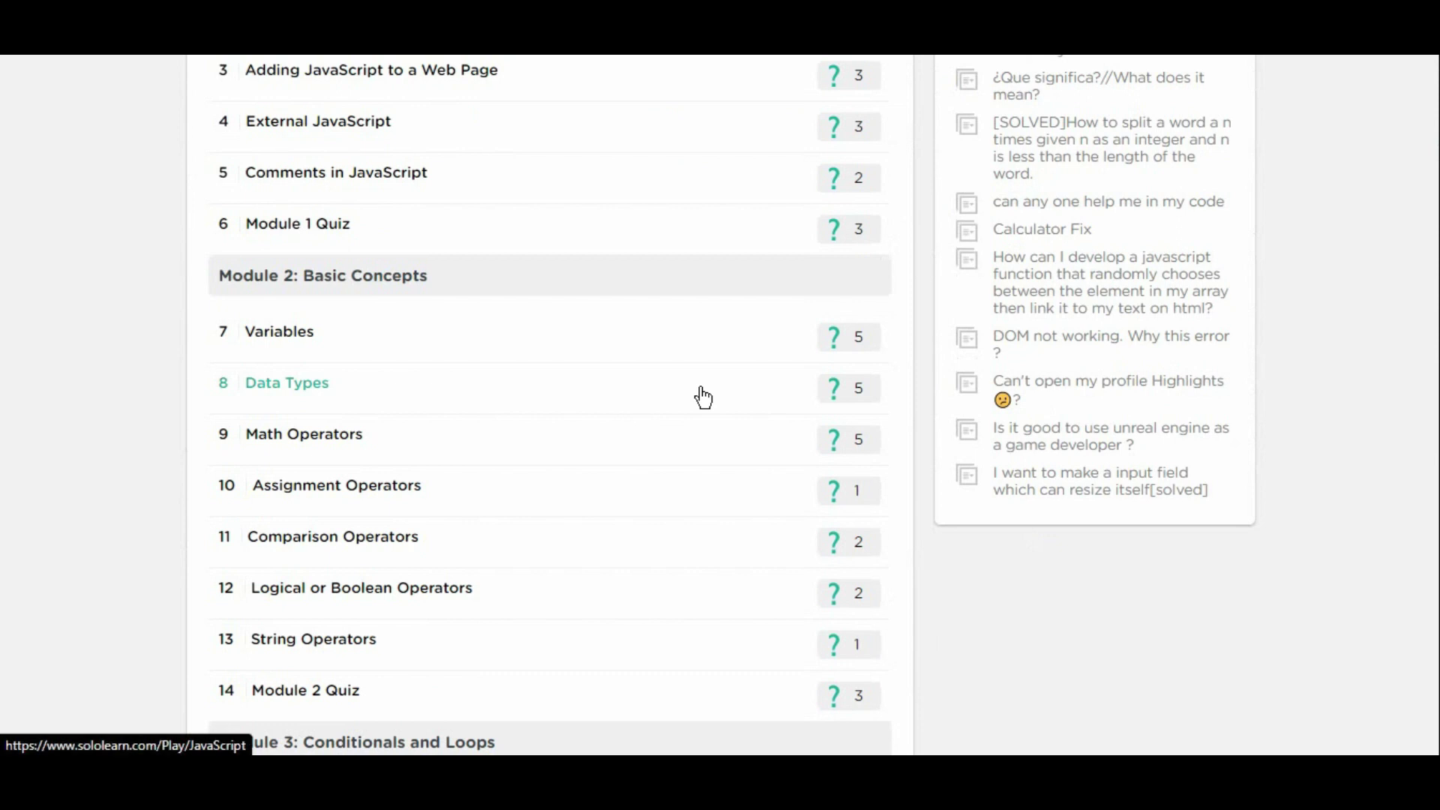
scroll(702, 396, "down", 2)
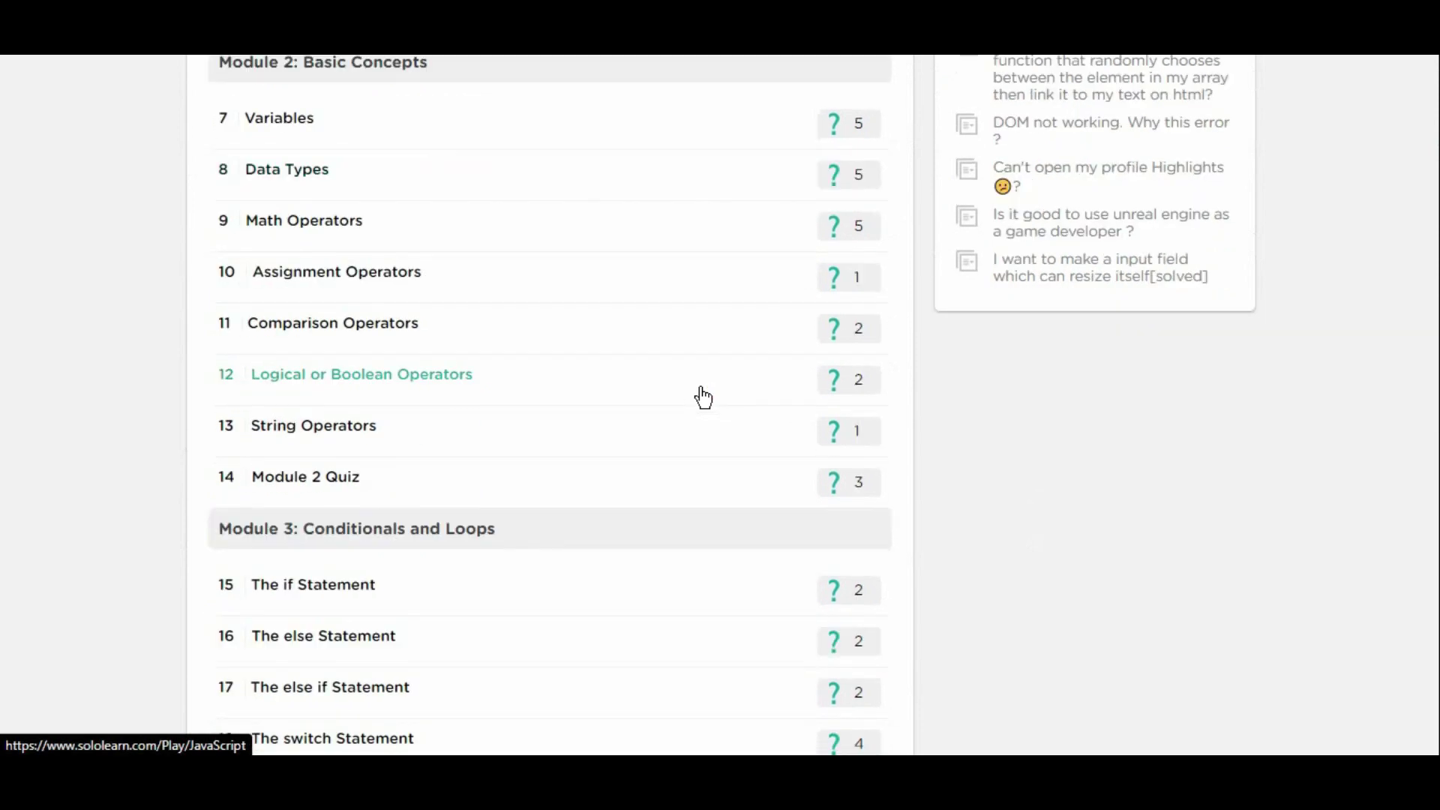
scroll(703, 396, "down", 1)
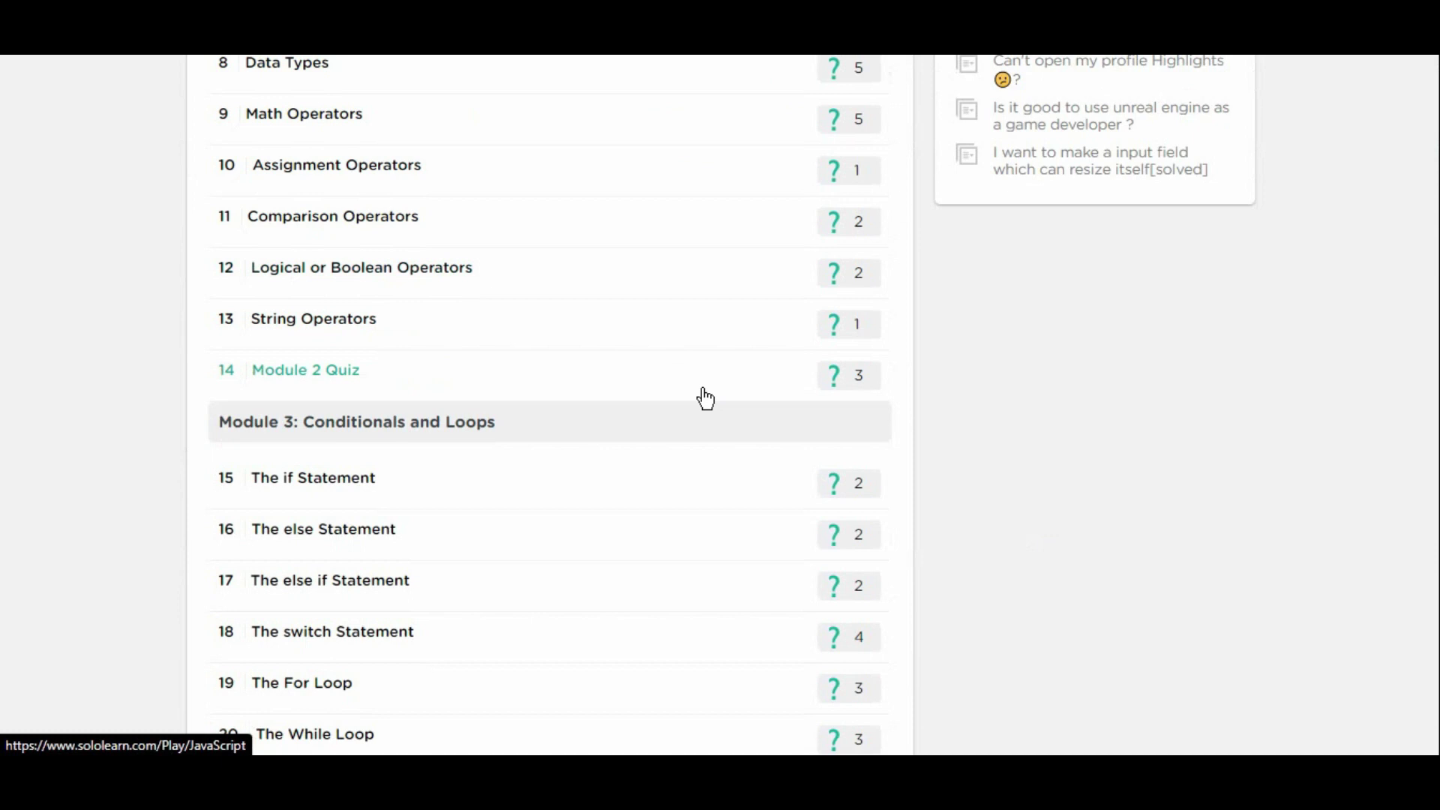
scroll(703, 397, "down", 2)
scroll(707, 400, "down", 1)
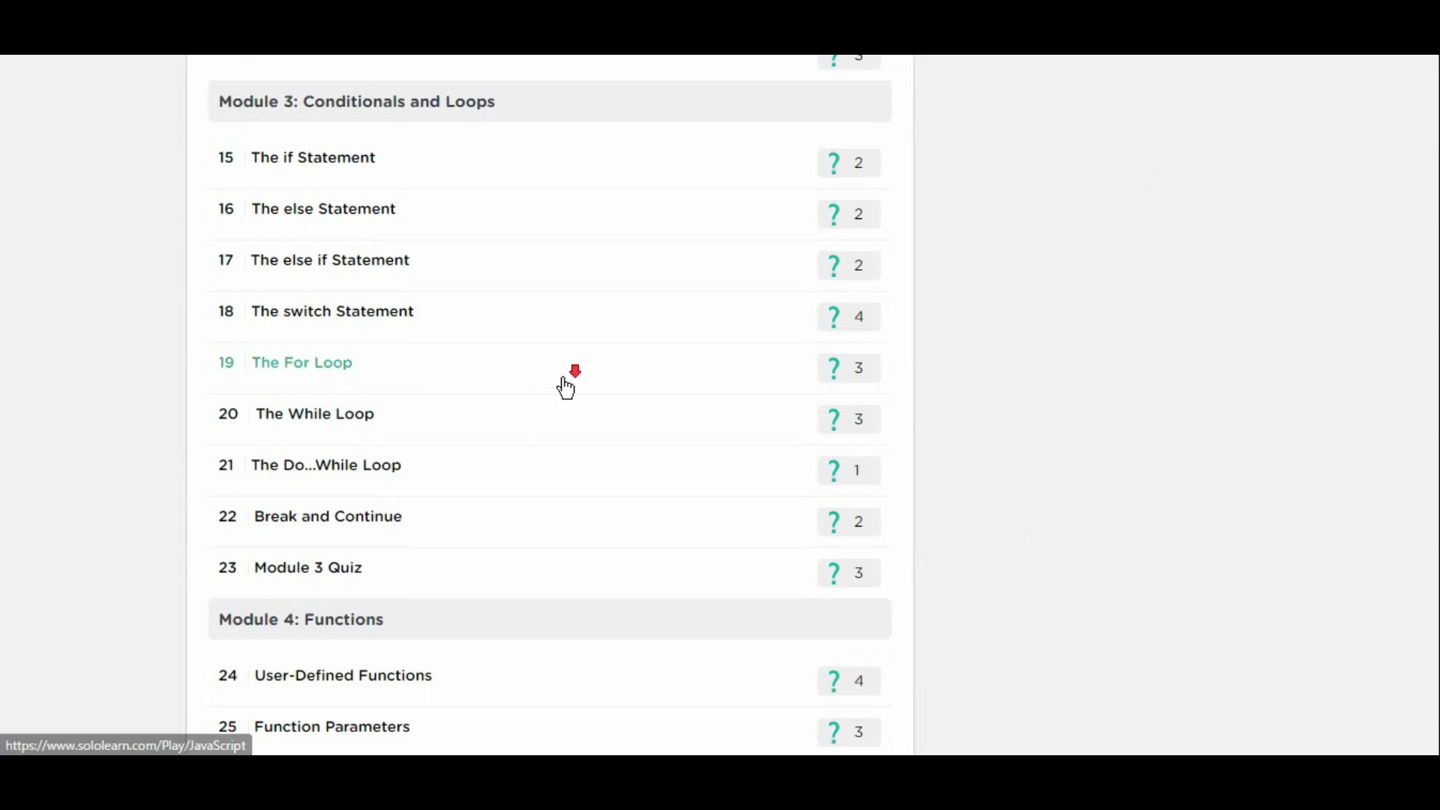
scroll(565, 385, "down", 2)
scroll(567, 387, "down", 2)
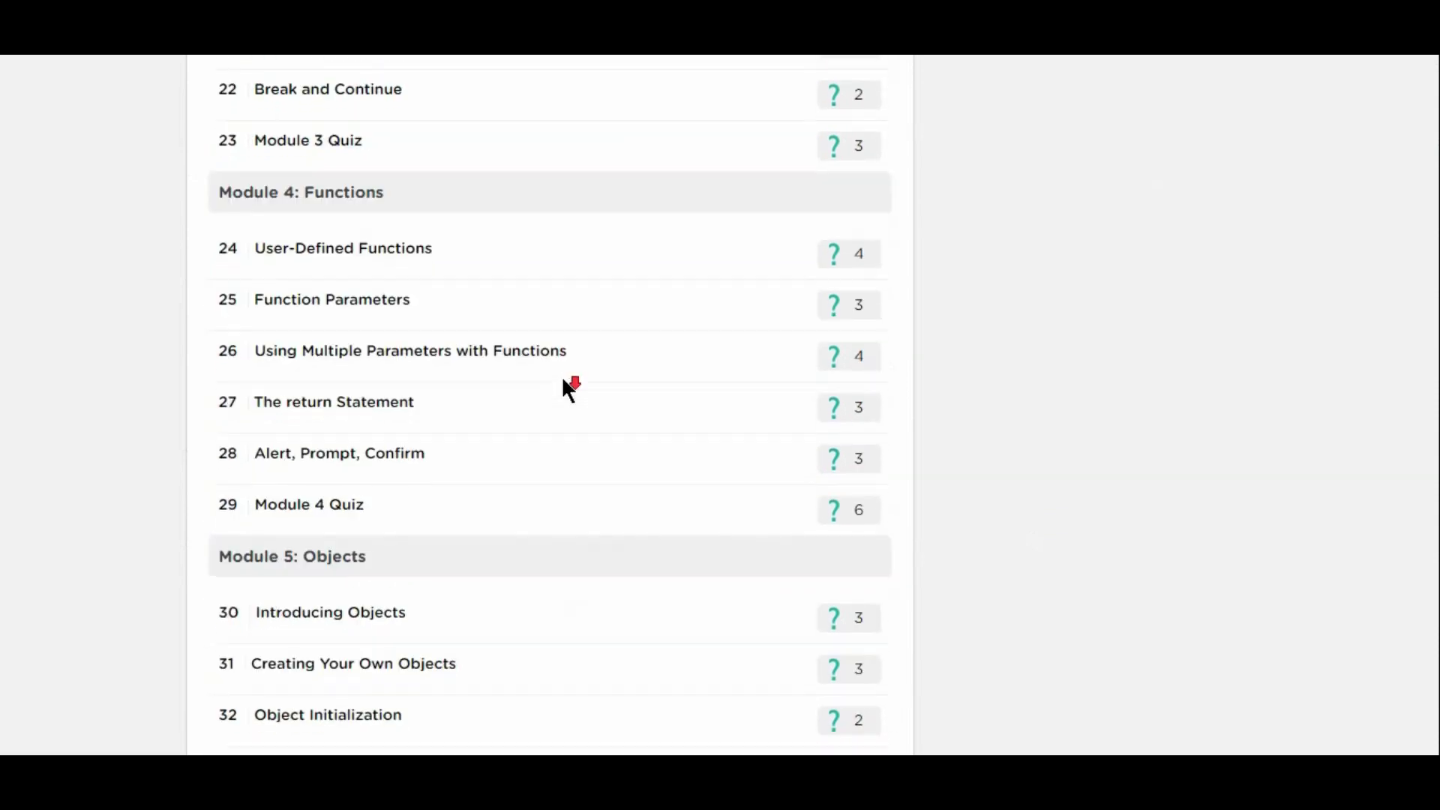
scroll(564, 388, "down", 3)
scroll(565, 387, "down", 2)
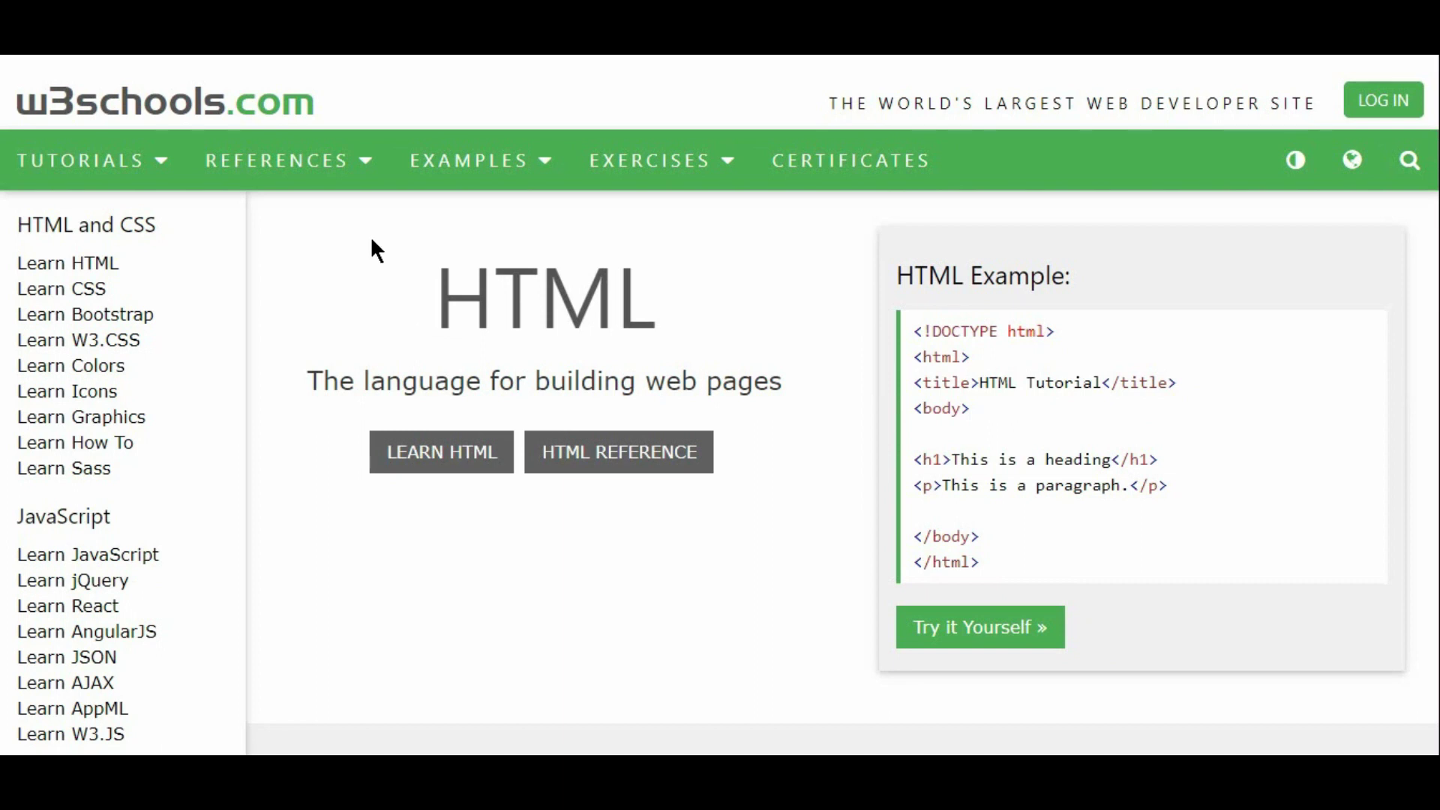
scroll(370, 238, "down", 1)
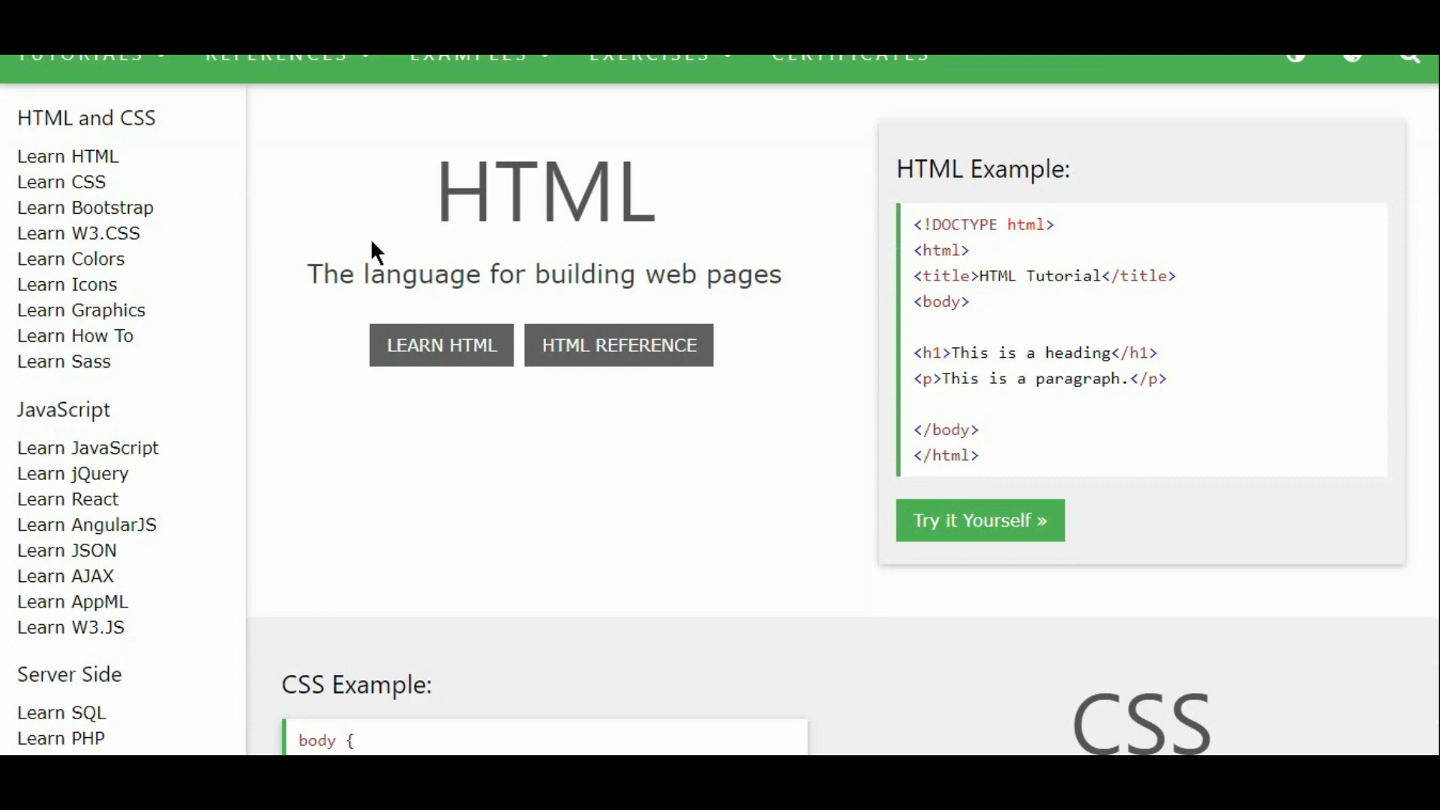
scroll(371, 242, "down", 1)
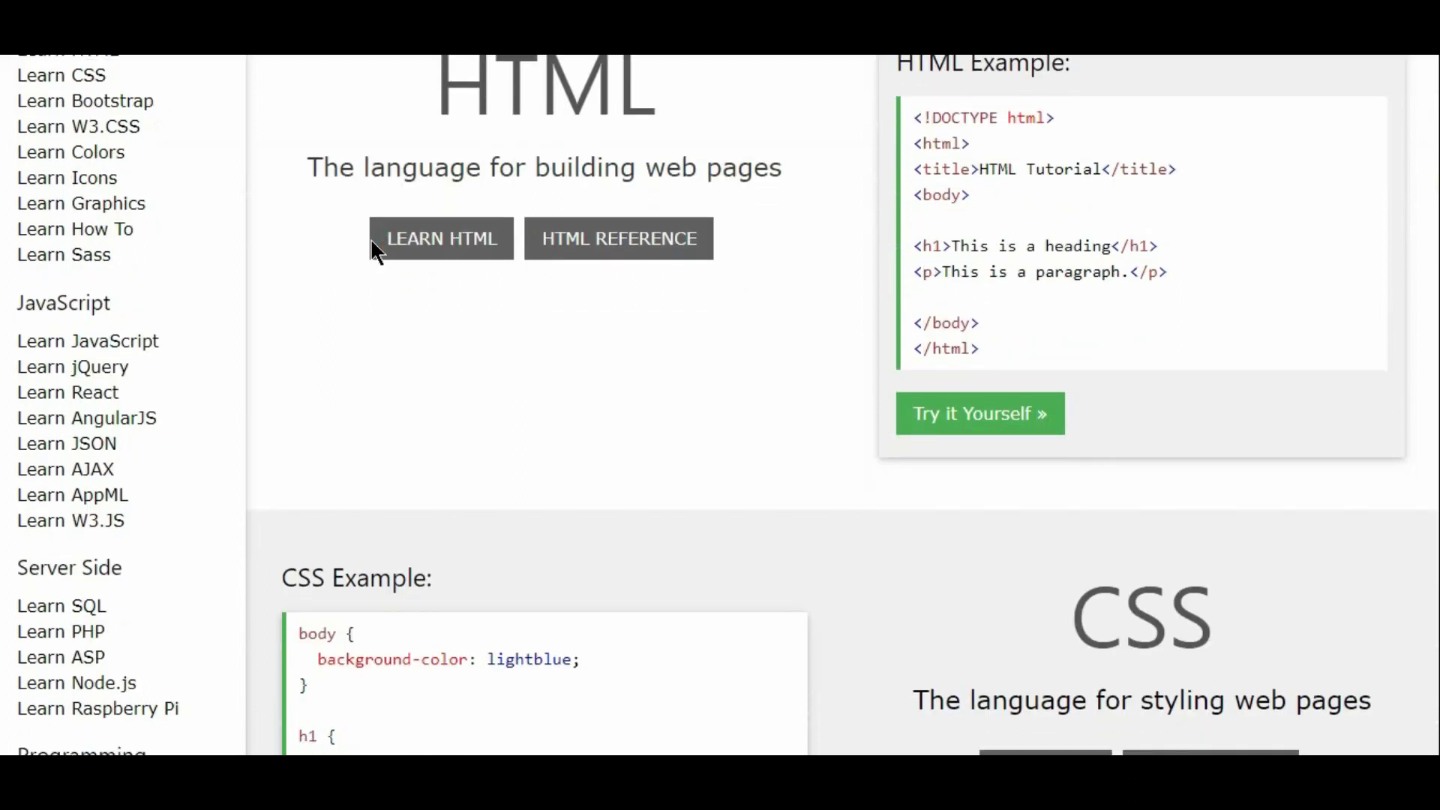
scroll(370, 238, "down", 1)
scroll(371, 237, "down", 1)
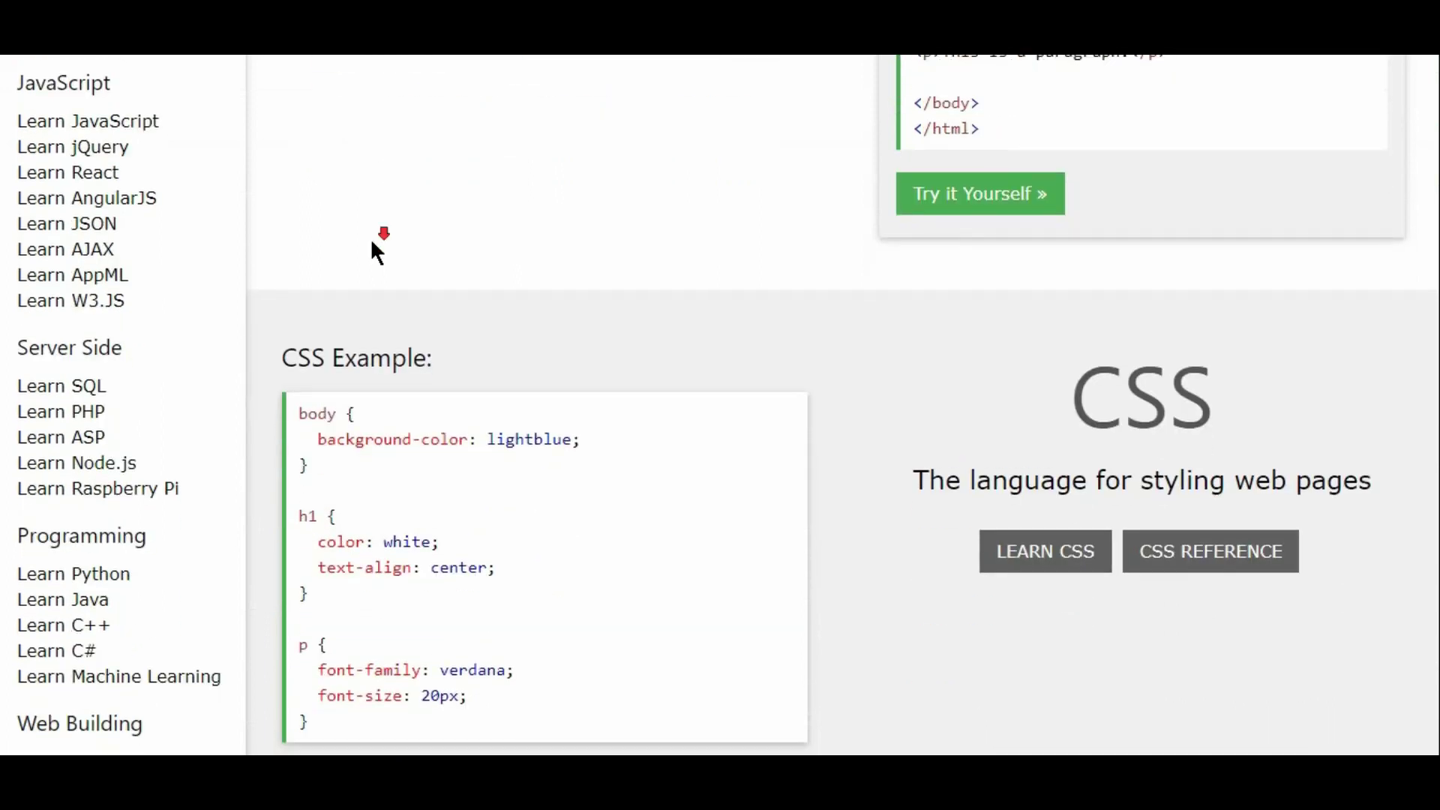
scroll(371, 237, "down", 1)
scroll(370, 237, "down", 1)
scroll(369, 237, "down", 1)
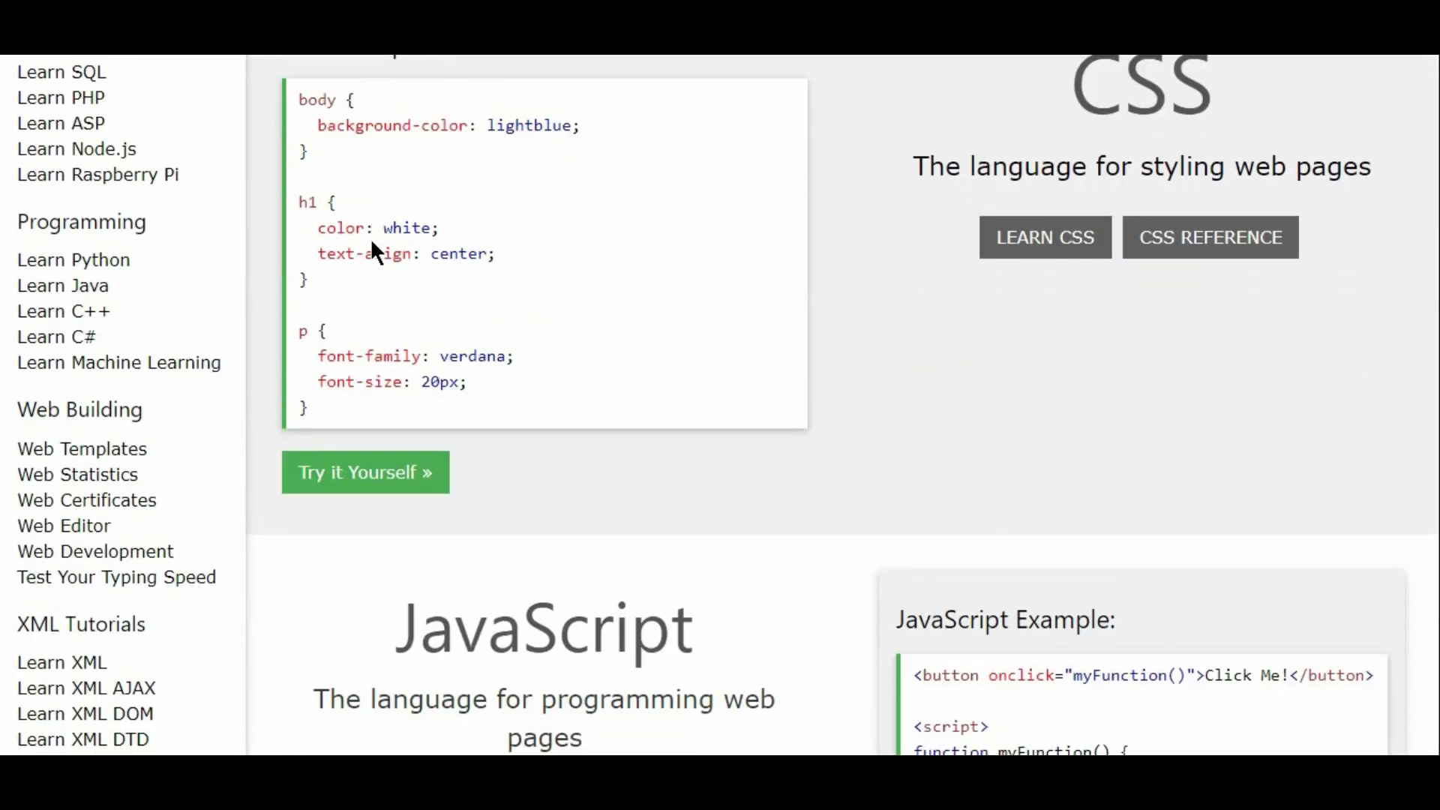
scroll(371, 238, "down", 1)
scroll(370, 238, "down", 1)
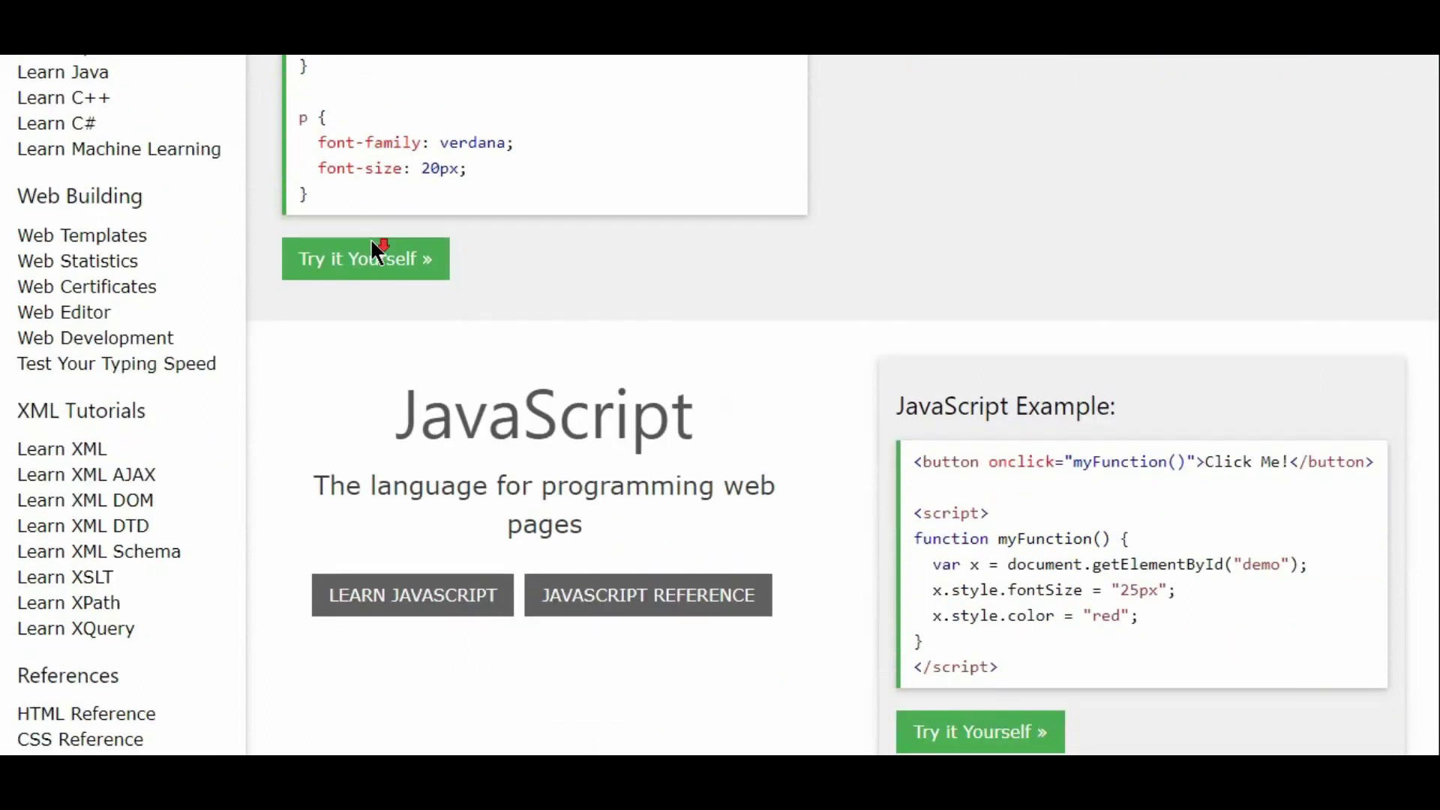
scroll(370, 237, "down", 1)
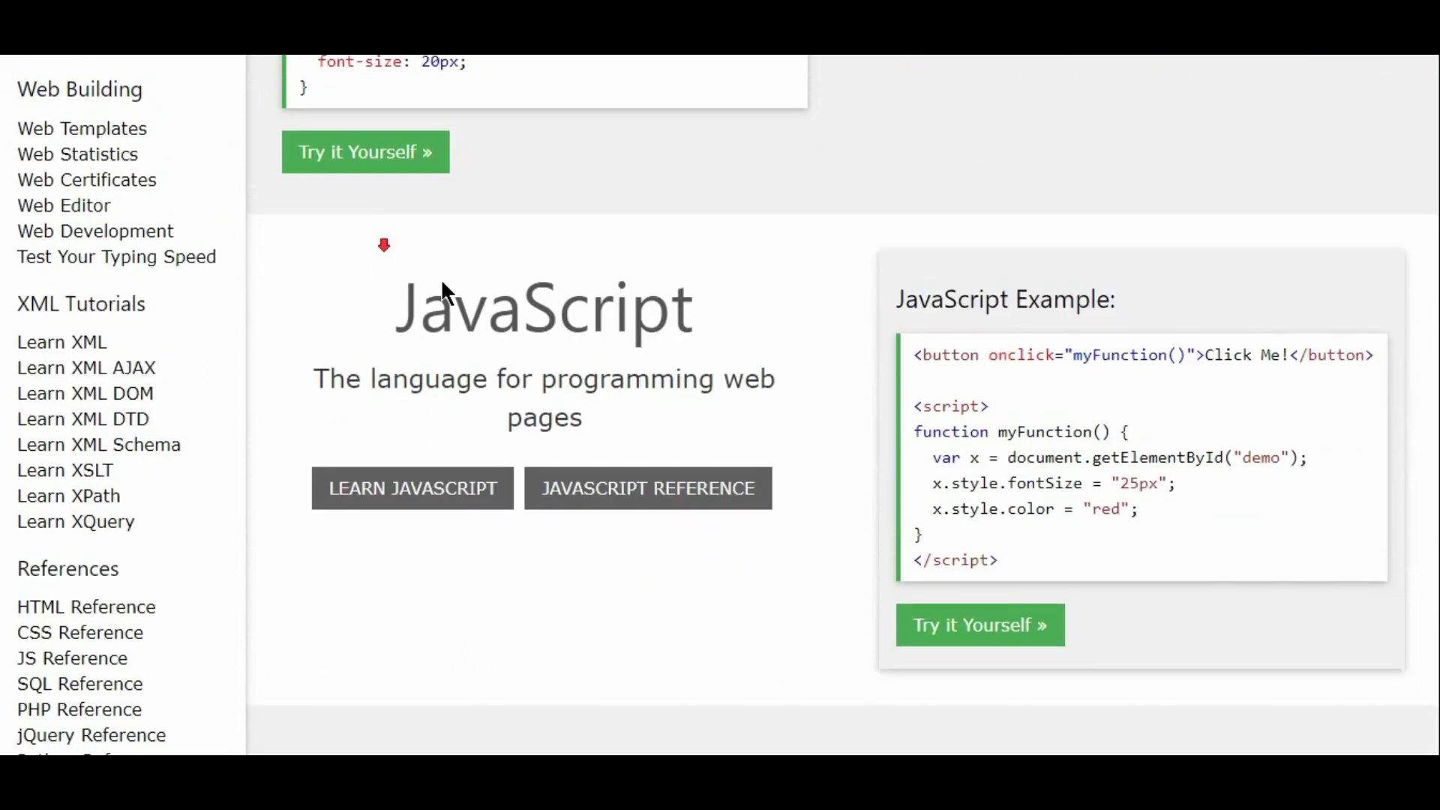
Open W3Schools' JavaScript and HTML DOM Reference and scroll through its categories.
left_click(615, 491)
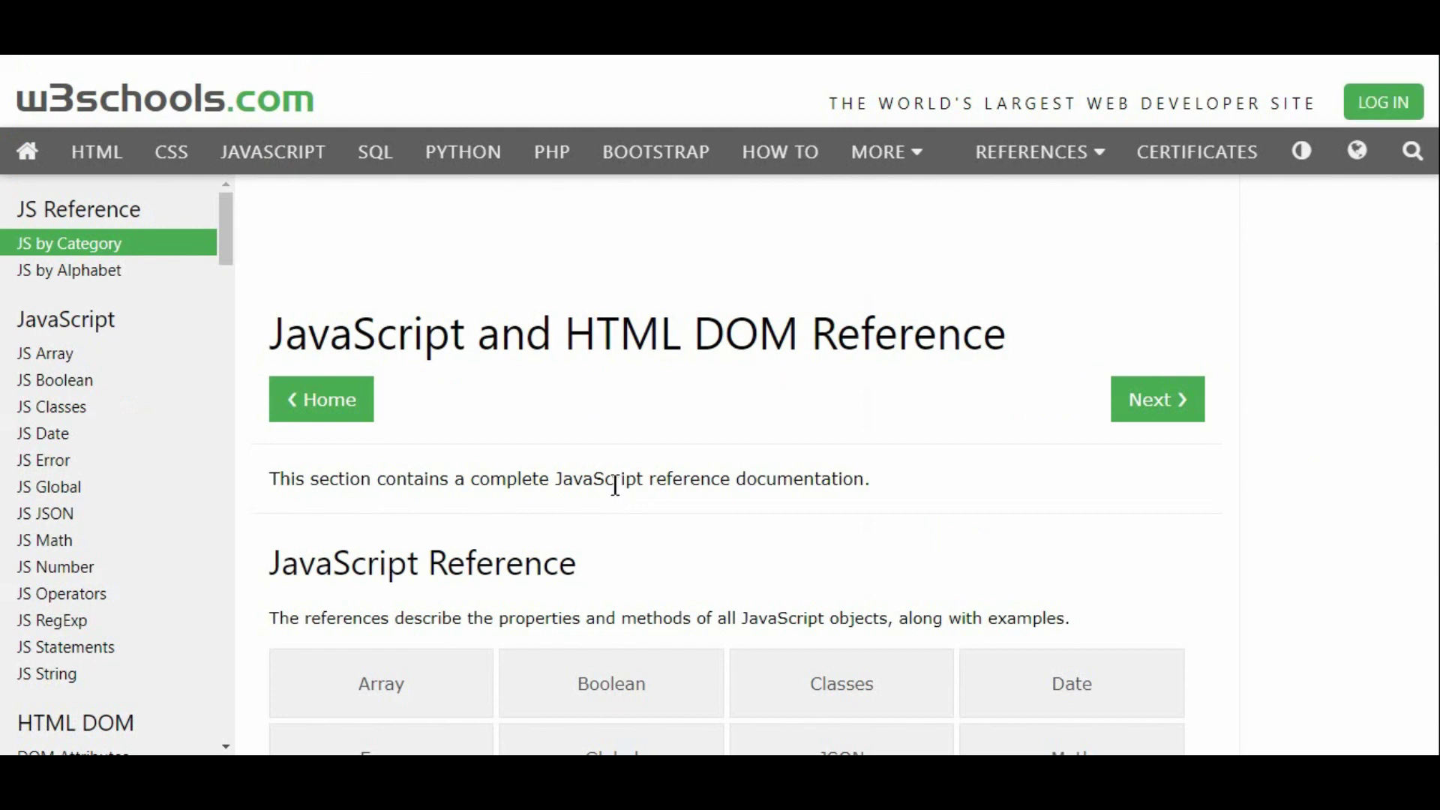
scroll(616, 487, "down", 3)
scroll(597, 431, "down", 1)
scroll(586, 454, "down", 1)
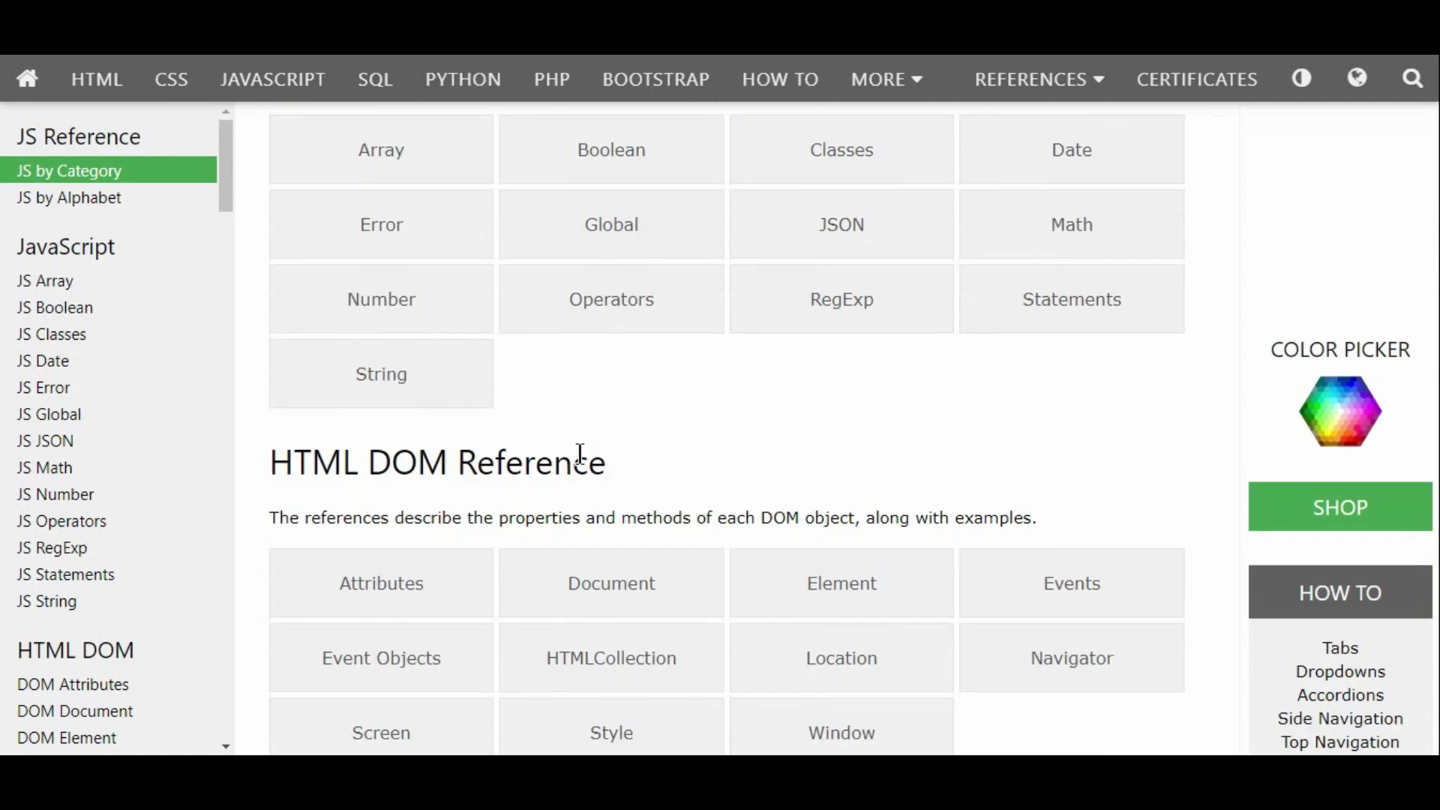
scroll(587, 455, "down", 2)
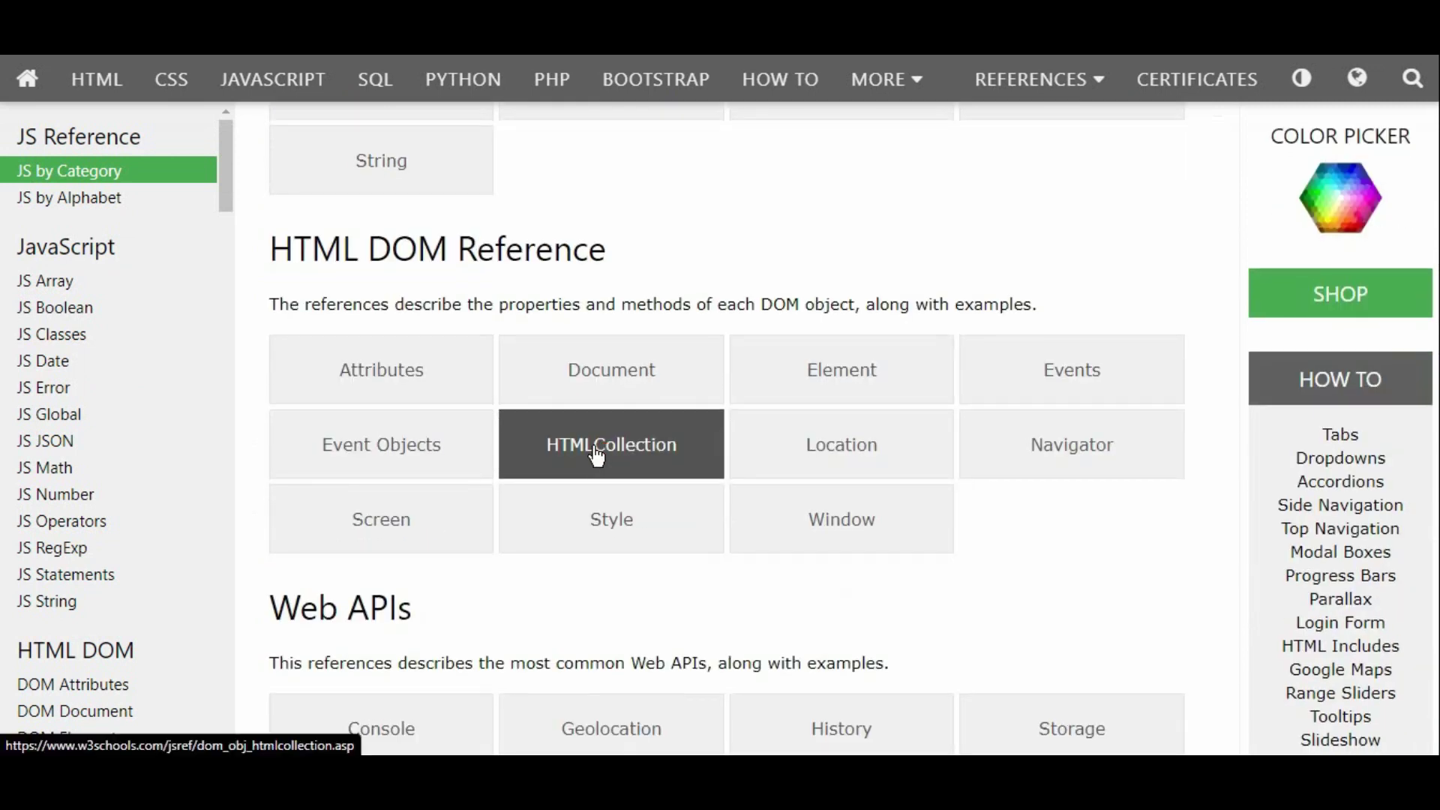
scroll(594, 449, "down", 1)
scroll(562, 465, "down", 2)
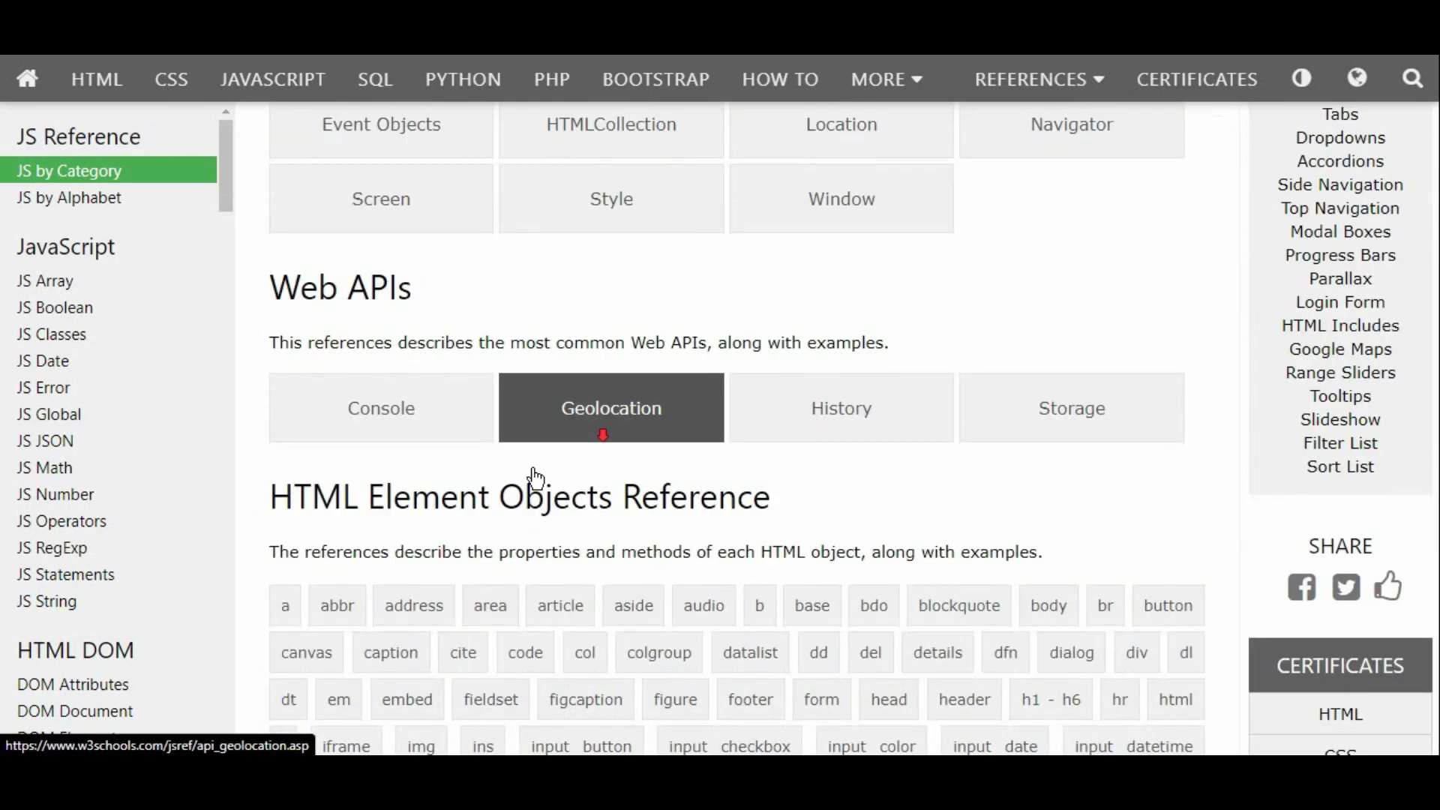
scroll(522, 463, "down", 2)
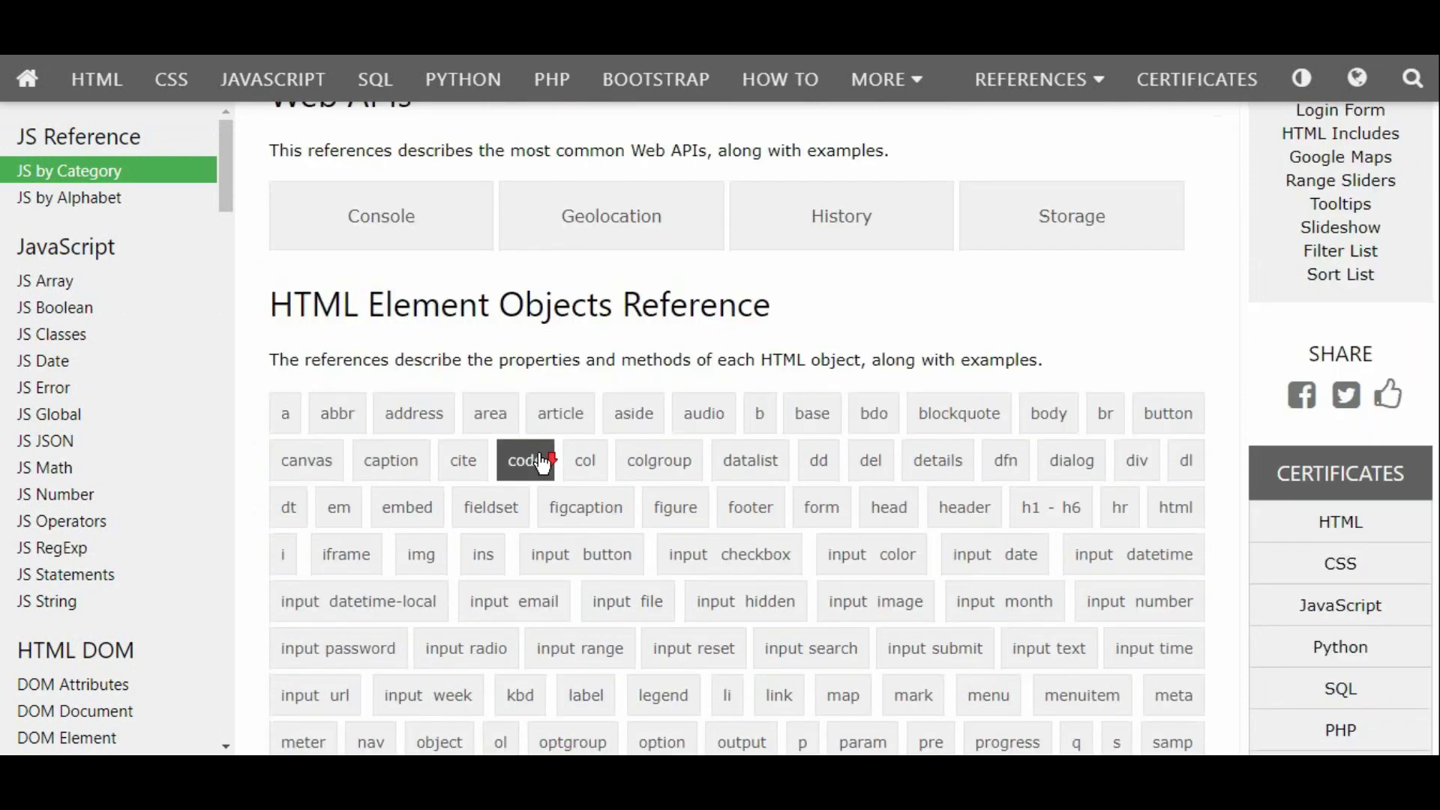
scroll(541, 462, "down", 1)
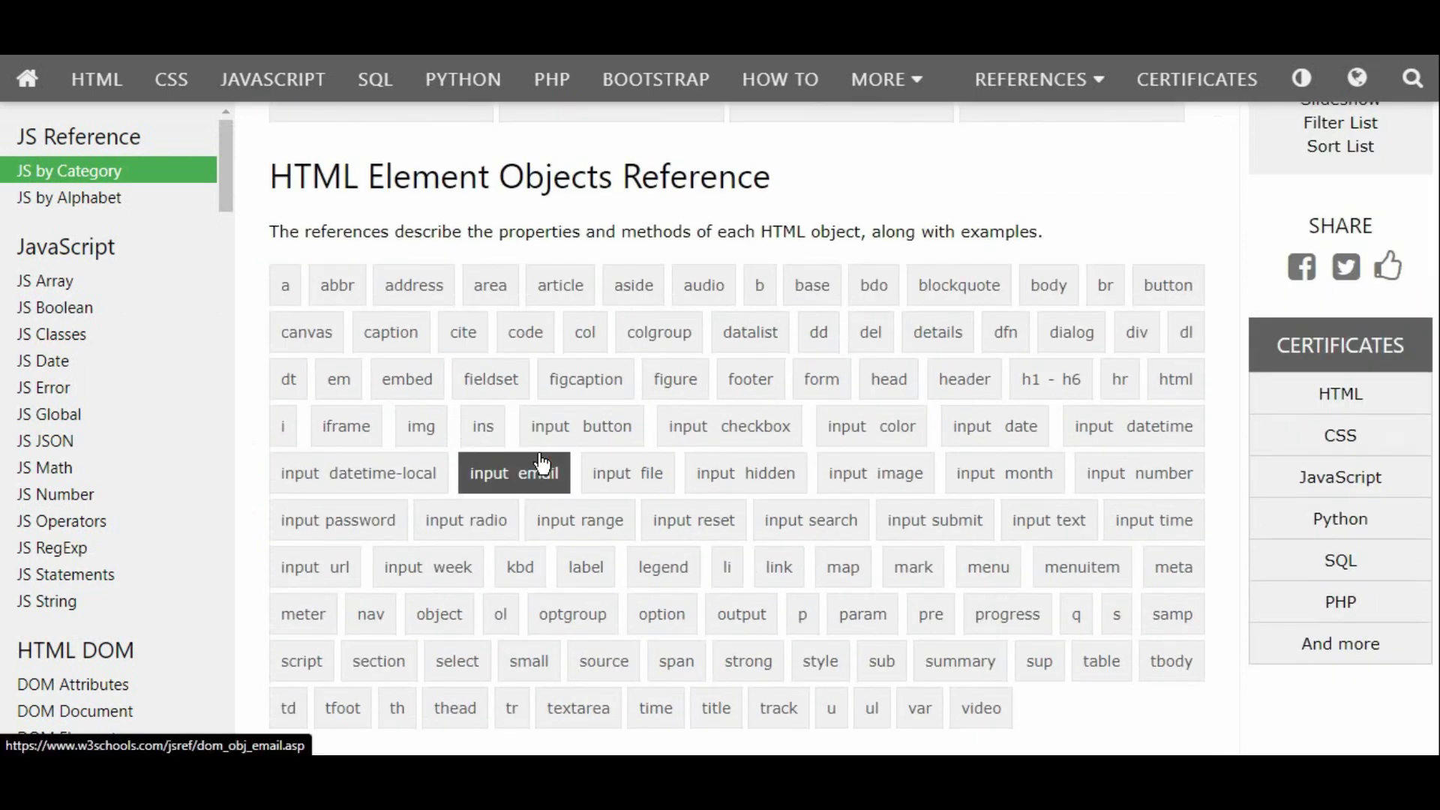
scroll(538, 449, "down", 2)
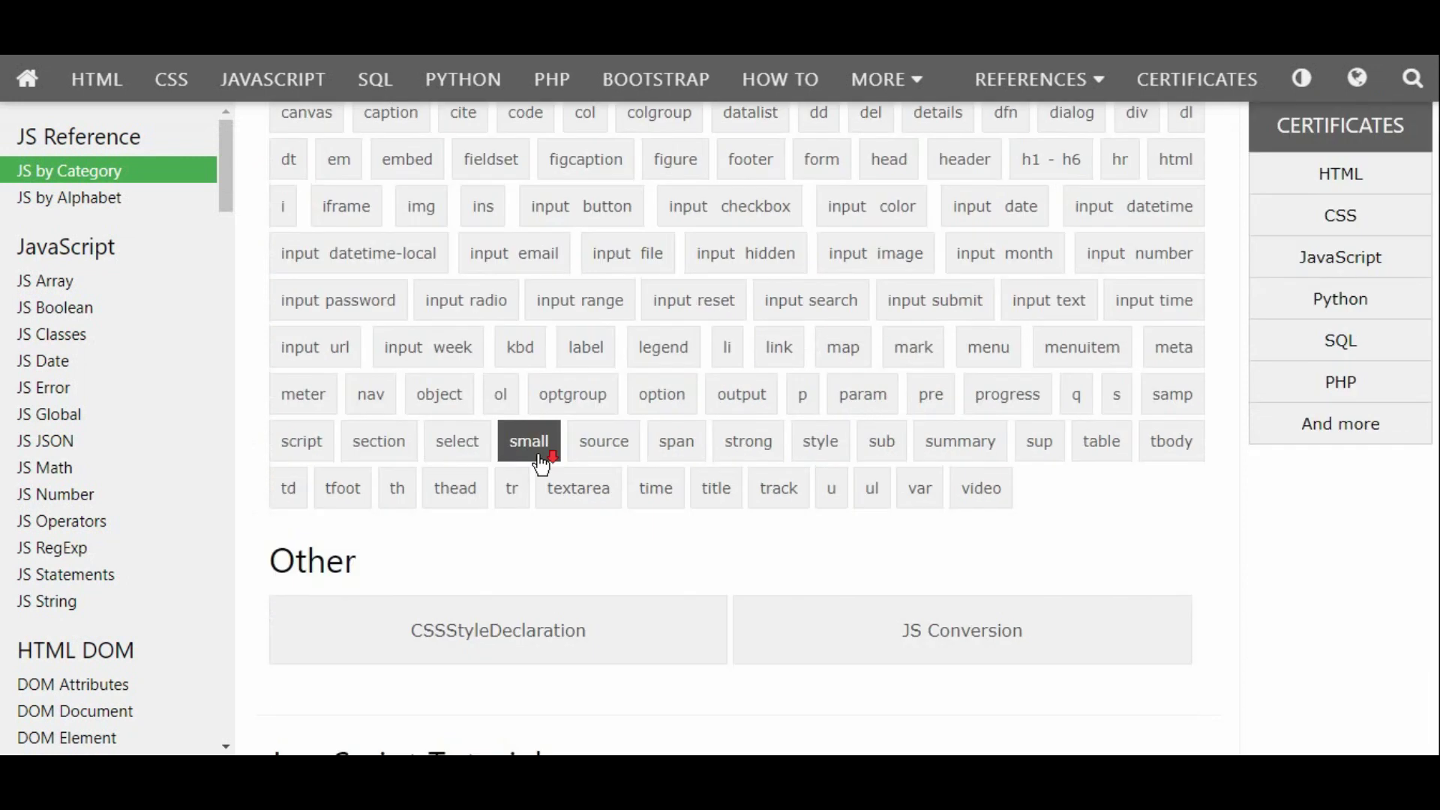
scroll(537, 453, "down", 1)
scroll(535, 451, "down", 1)
scroll(535, 452, "down", 1)
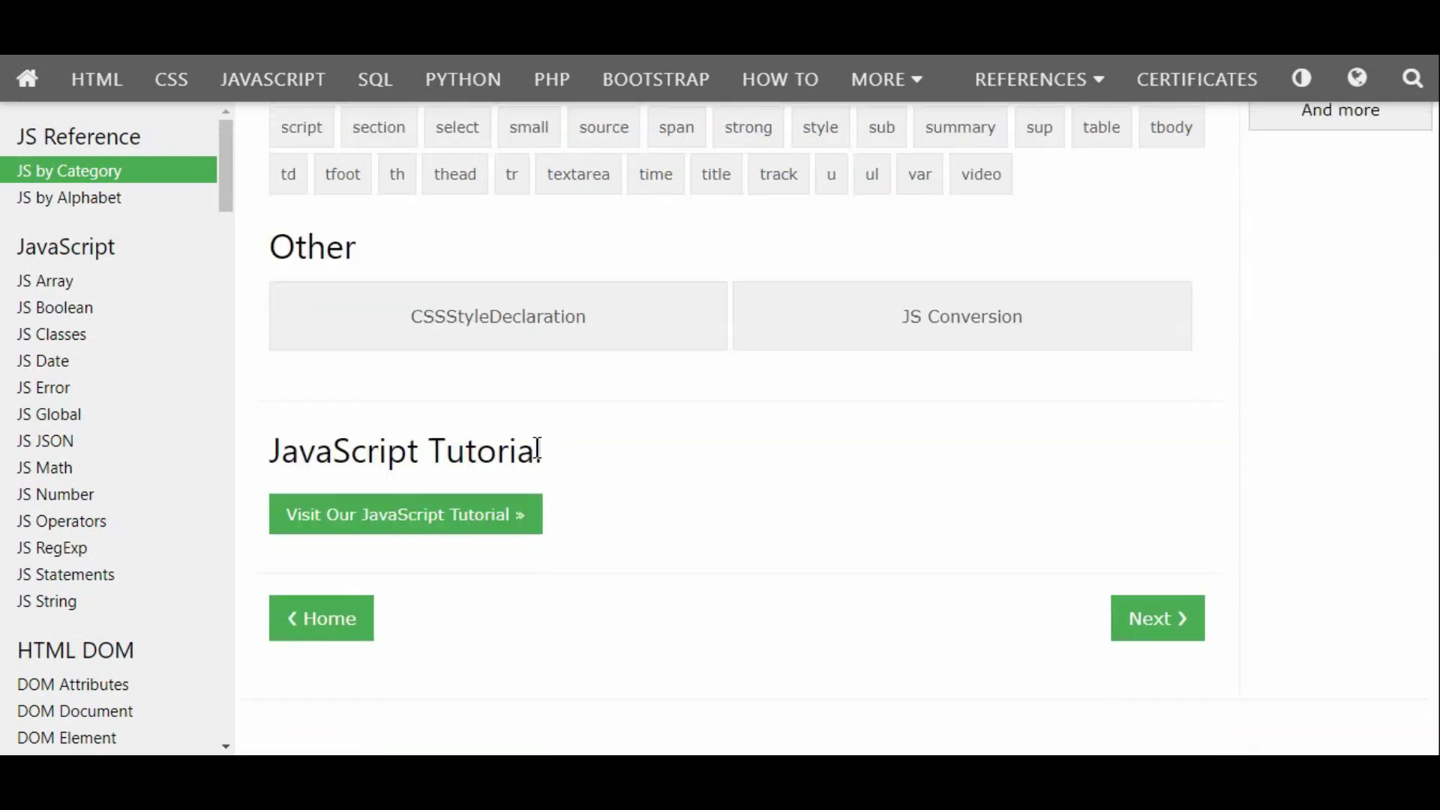
scroll(538, 449, "up", 3)
scroll(540, 451, "up", 3)
scroll(378, 428, "up", 4)
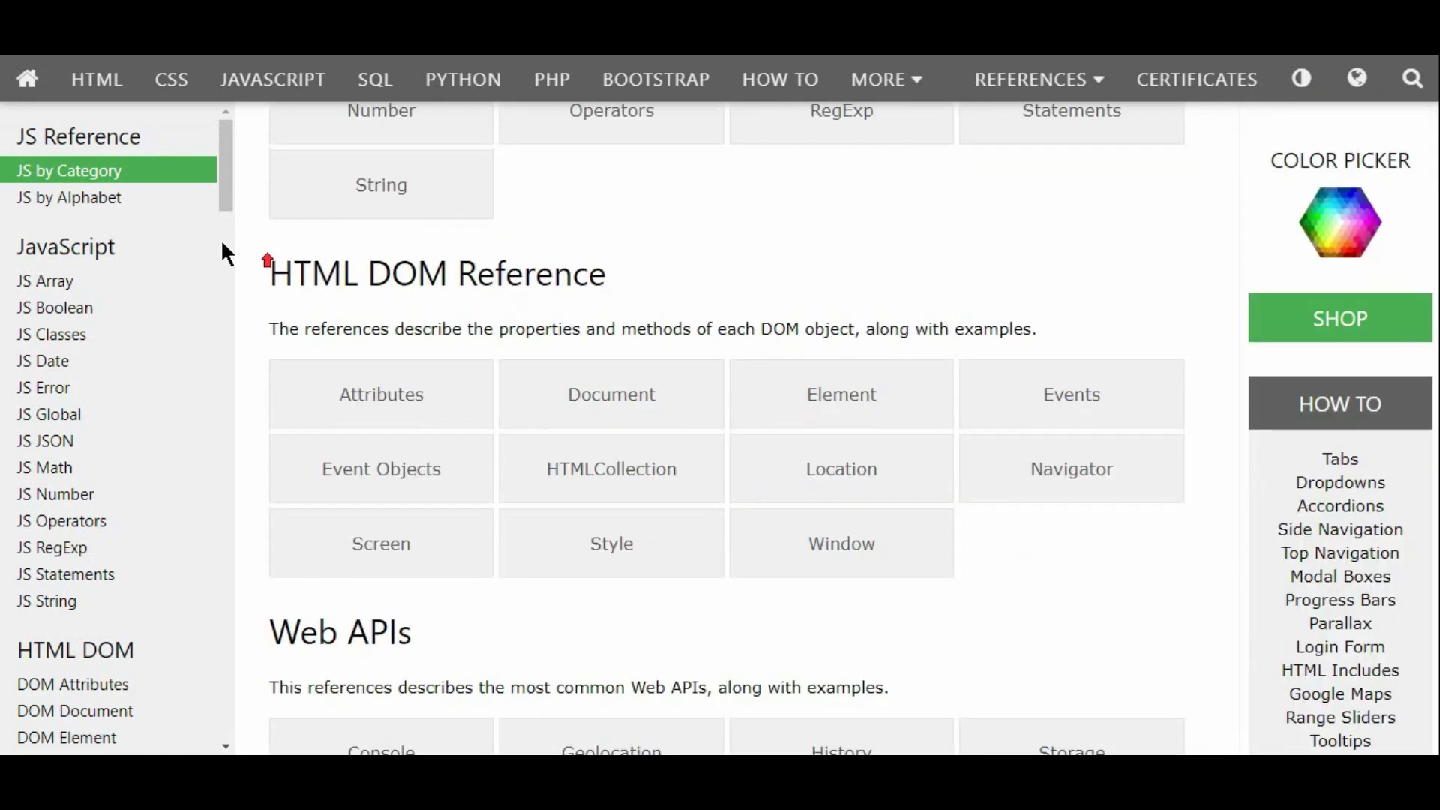
scroll(221, 239, "up", 1)
scroll(165, 211, "up", 2)
scroll(123, 117, "up", 3)
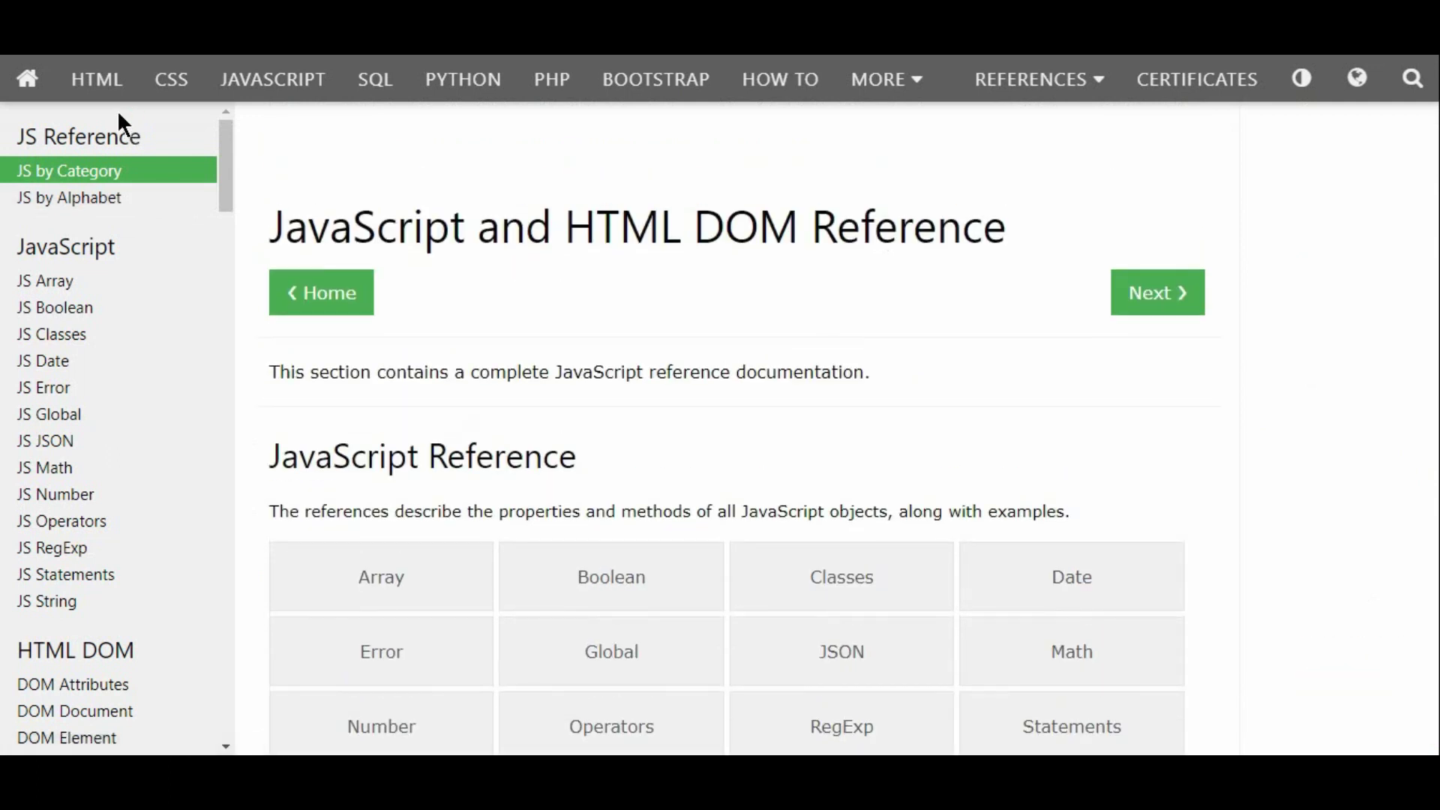